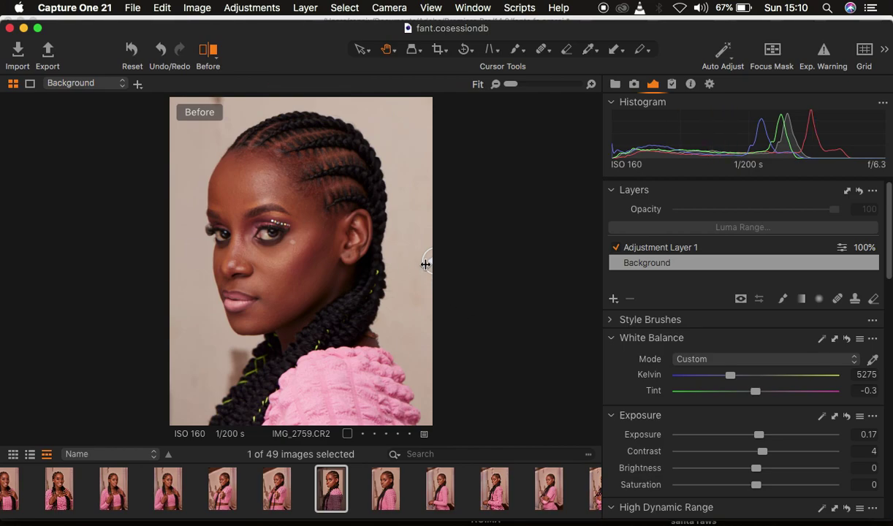
Close the before/after comparison and reset all adjustments on the portrait IMG_2759.CR2.
left_click_drag(424, 261, 96, 272)
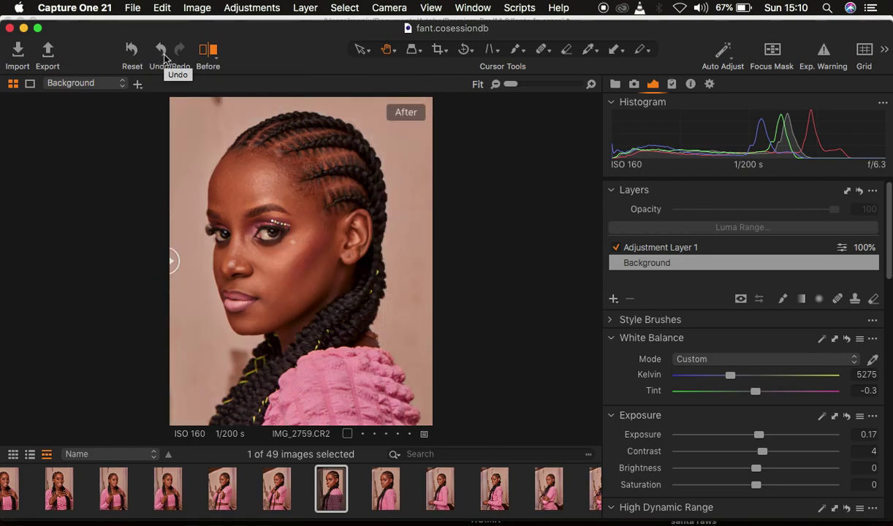
left_click(702, 250)
key("BackSpace")
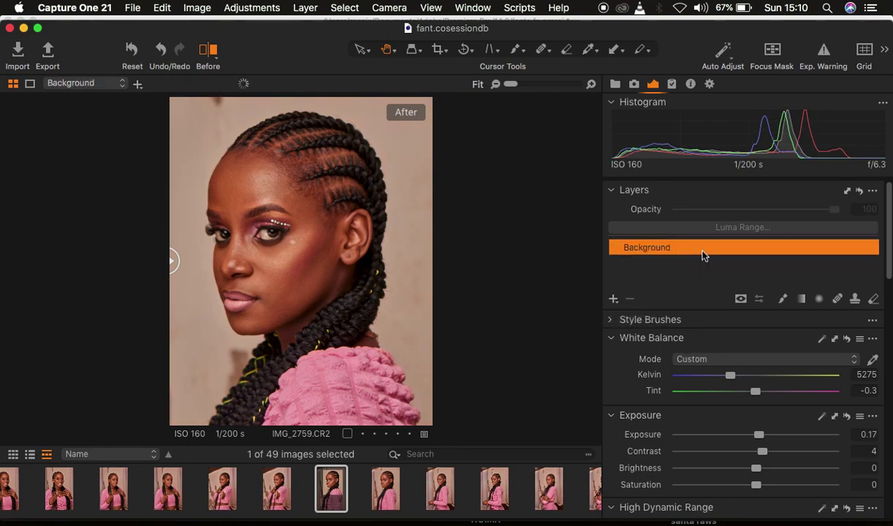
left_click(208, 49)
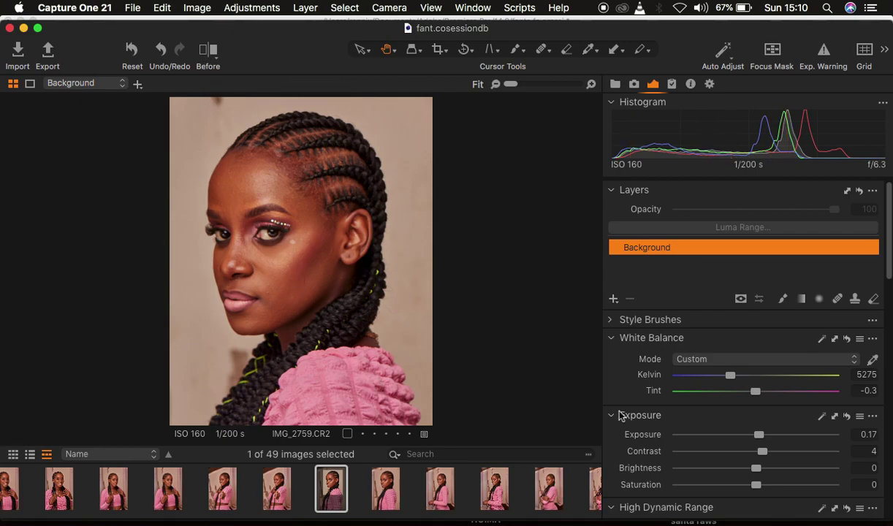
left_click(162, 55)
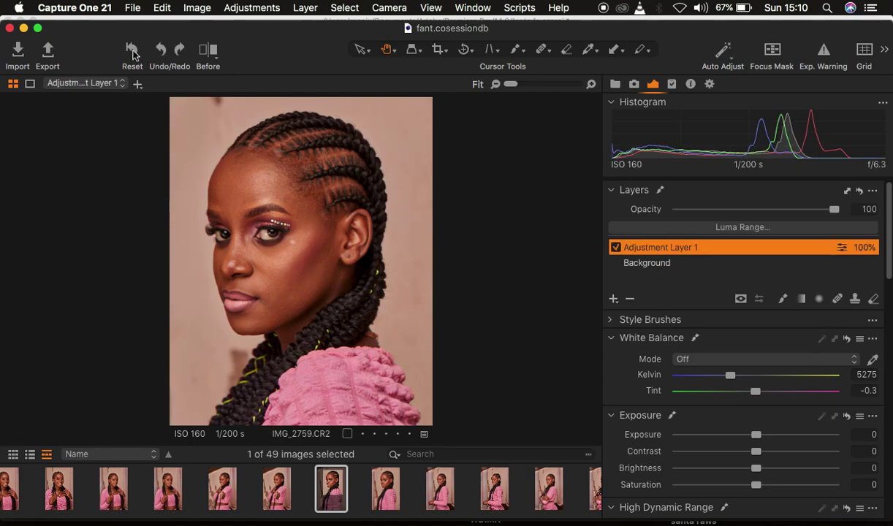
left_click(133, 51)
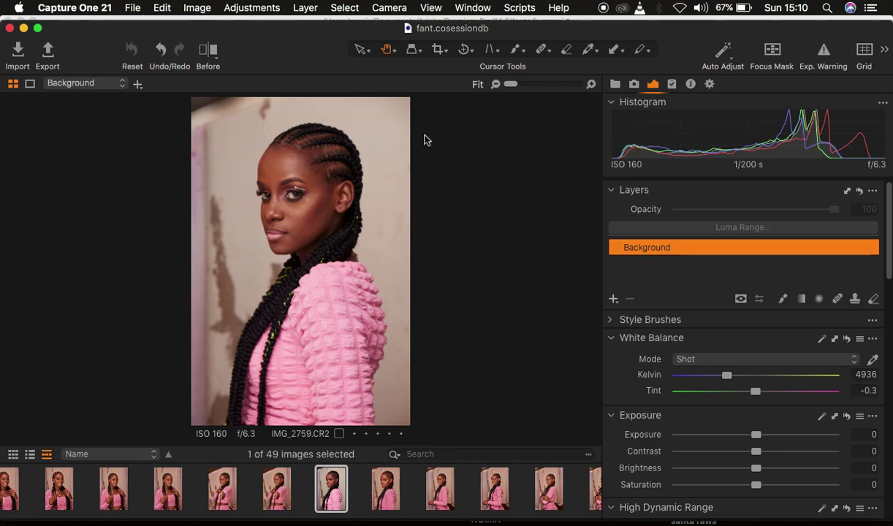
Crop the portrait to about 9.1 × 11.4 in around the woman's head and shoulders.
left_click(438, 50)
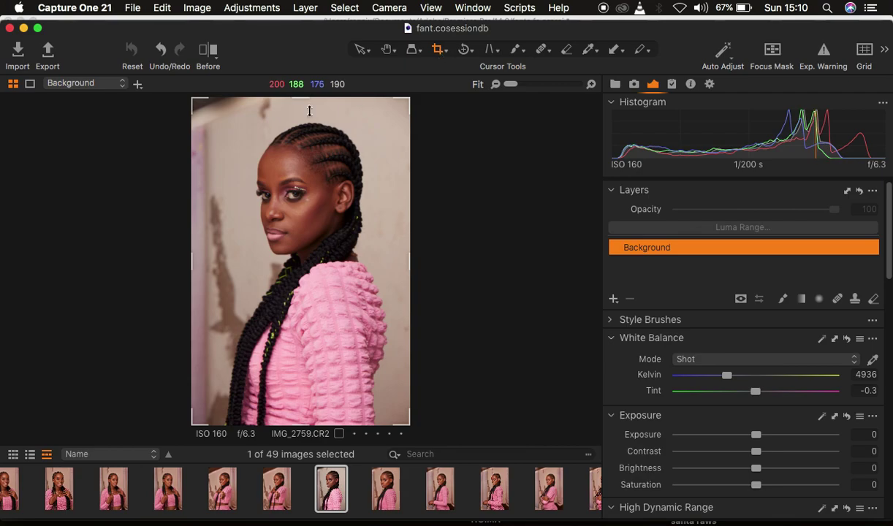
left_click_drag(356, 98, 355, 213)
left_click_drag(311, 250, 329, 170)
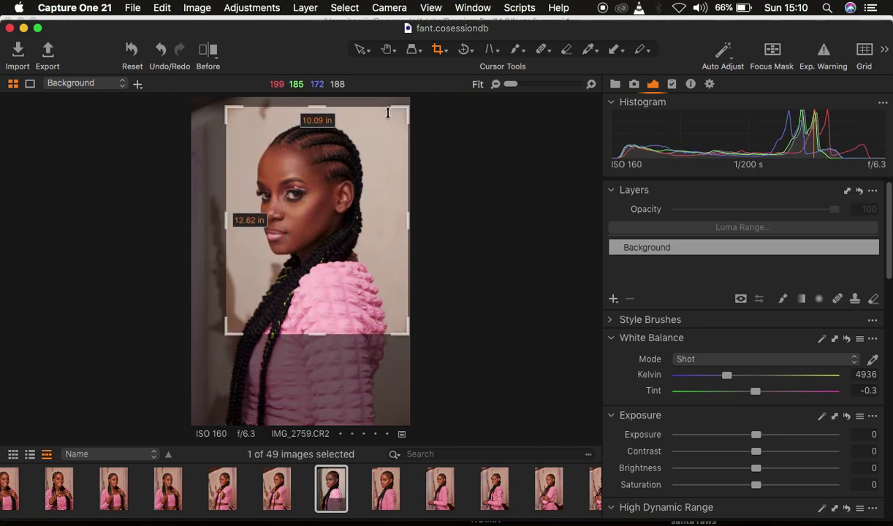
left_click_drag(404, 105, 391, 130)
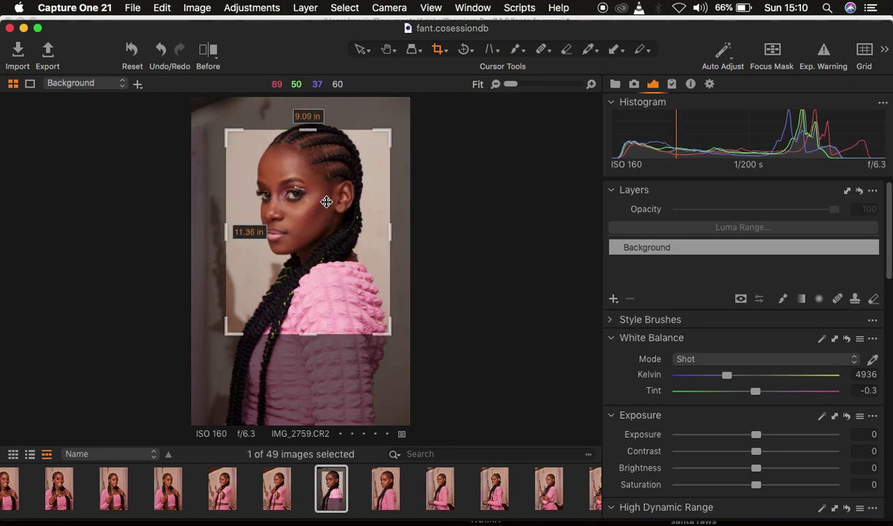
mouse_move(319, 238)
left_mouse_down()
mouse_move(314, 226)
mouse_move(329, 216)
mouse_move(323, 220)
left_mouse_up()
key("h")
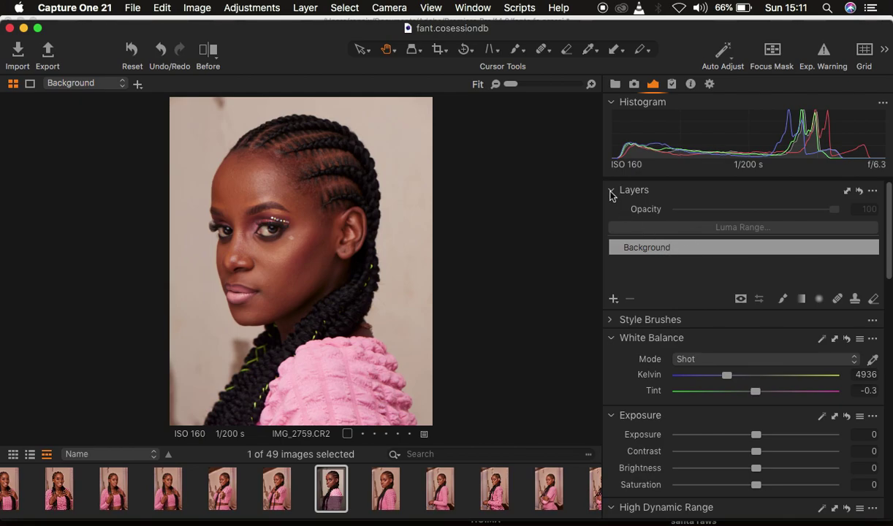
mouse_move(640, 194)
right_click(627, 376)
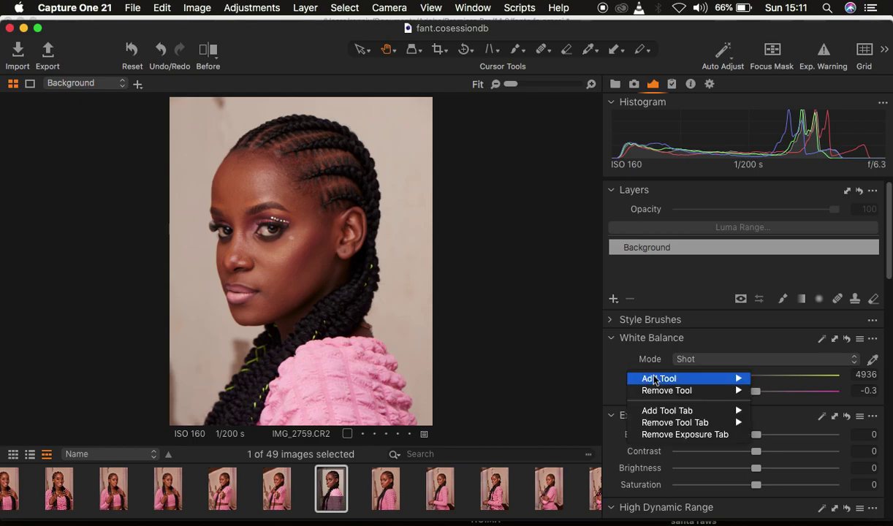
mouse_move(651, 378)
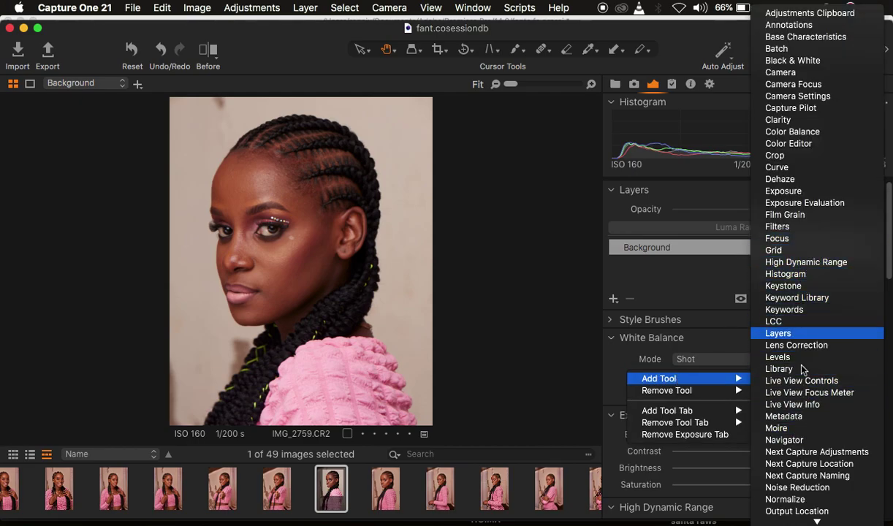
left_click(616, 214)
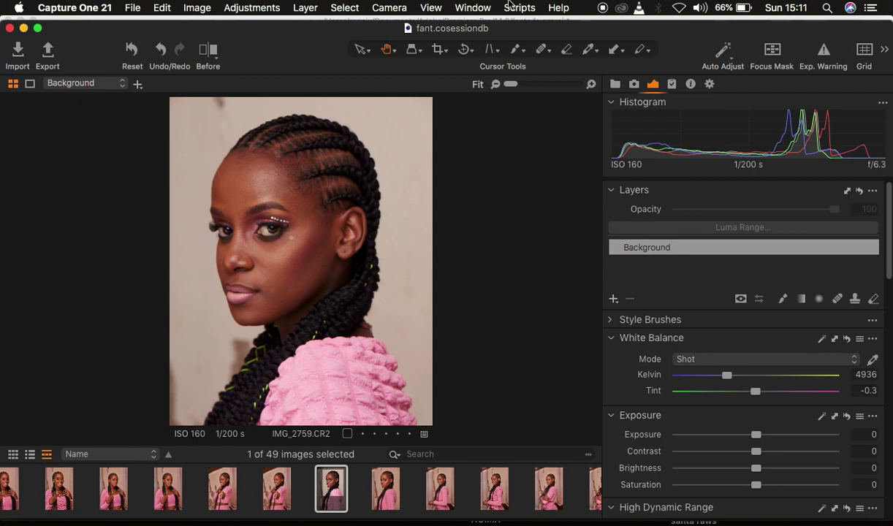
left_click(472, 7)
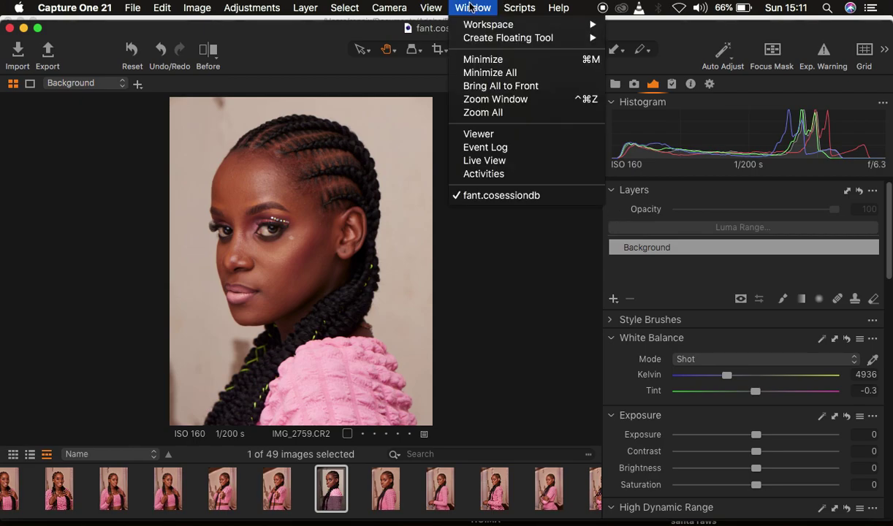
mouse_move(462, 26)
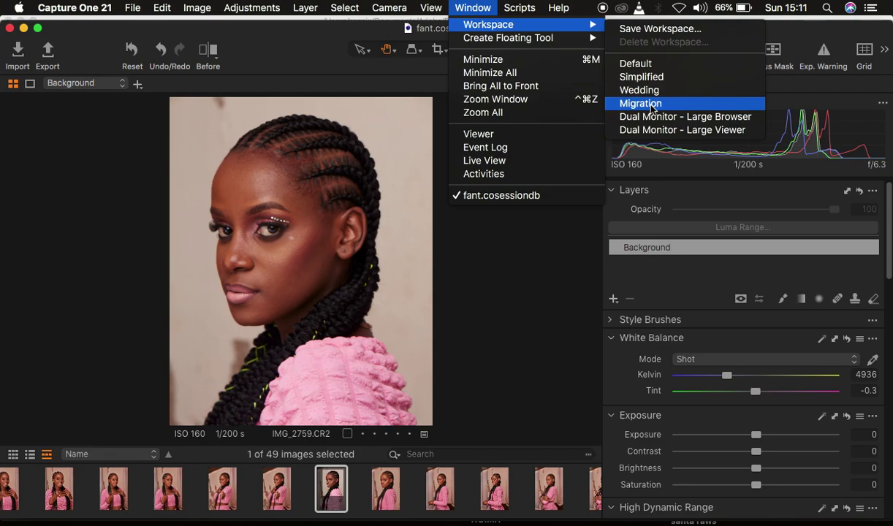
left_click(660, 280)
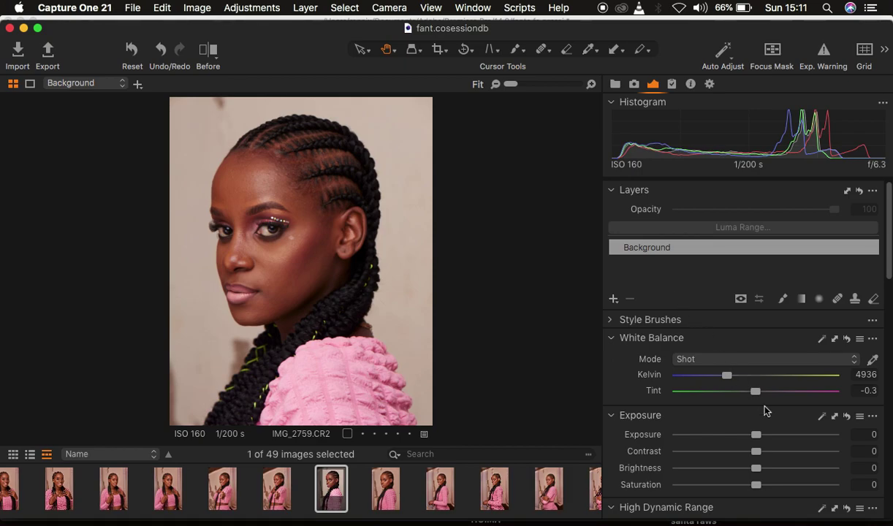
Set the Background layer's High Dynamic Range to Highlight -69, White -59 and Shadow 11.
scroll(764, 411, "down", 2)
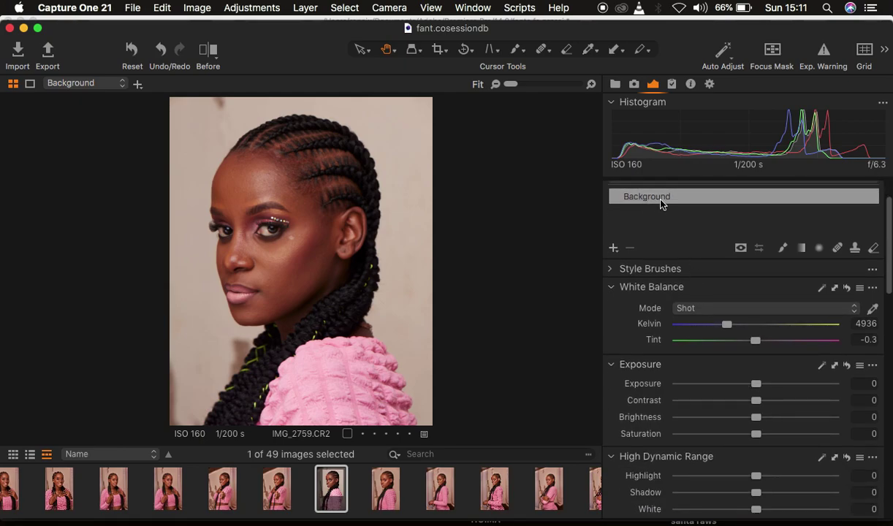
scroll(727, 395, "down", 4)
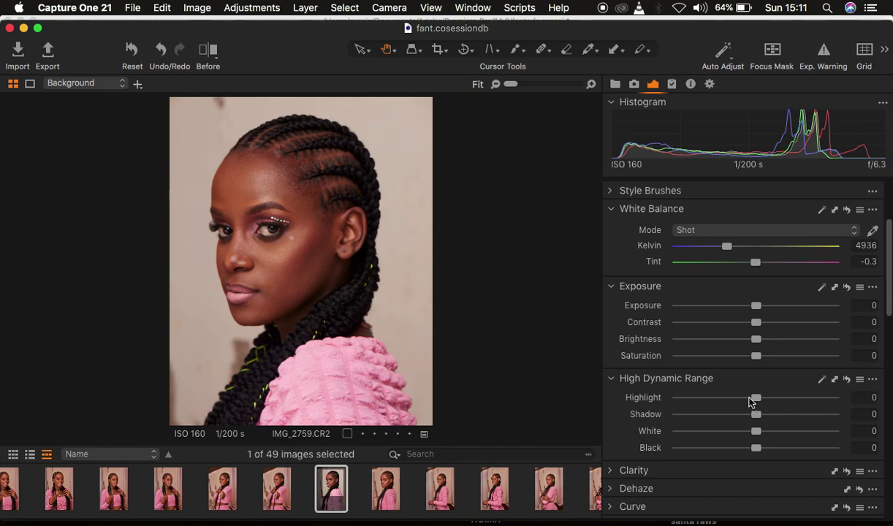
left_click(701, 398)
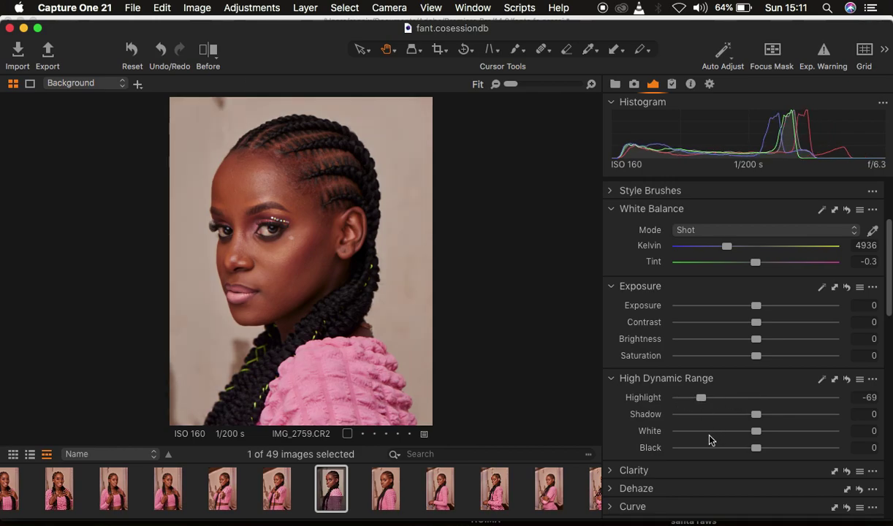
left_click(709, 432)
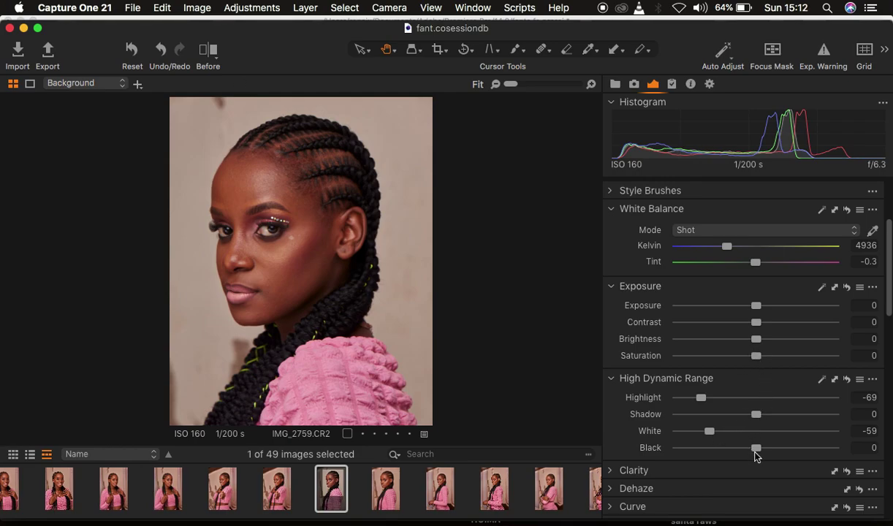
left_click_drag(757, 414, 764, 414)
Raise the RGB Levels black input point to 3 on the Background layer.
scroll(767, 417, "down", 5)
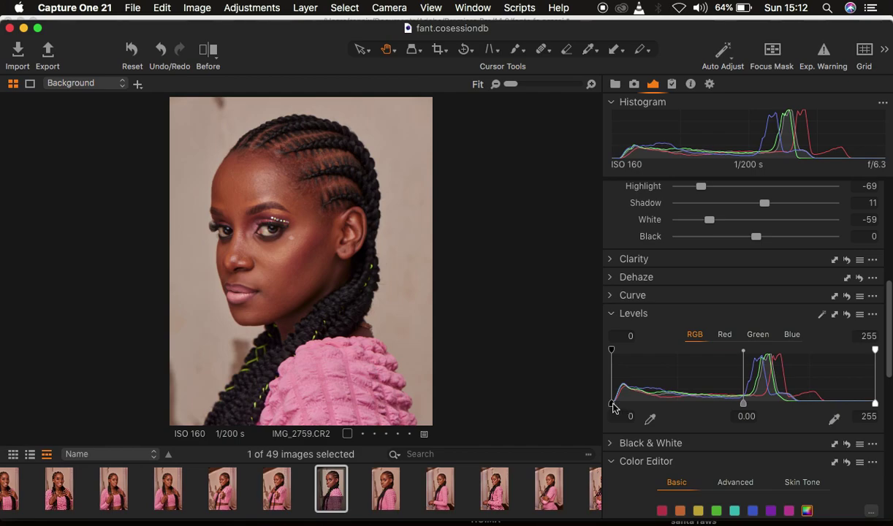
left_click(612, 407)
left_click_drag(612, 408, 615, 406)
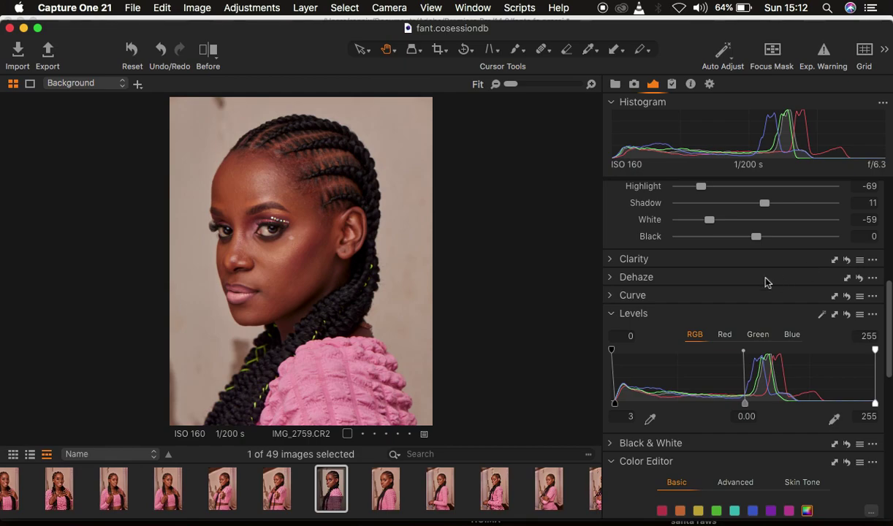
Add a new filled adjustment layer above the Background and briefly display its mask over the photo.
scroll(766, 283, "up", 3)
scroll(766, 283, "up", 2)
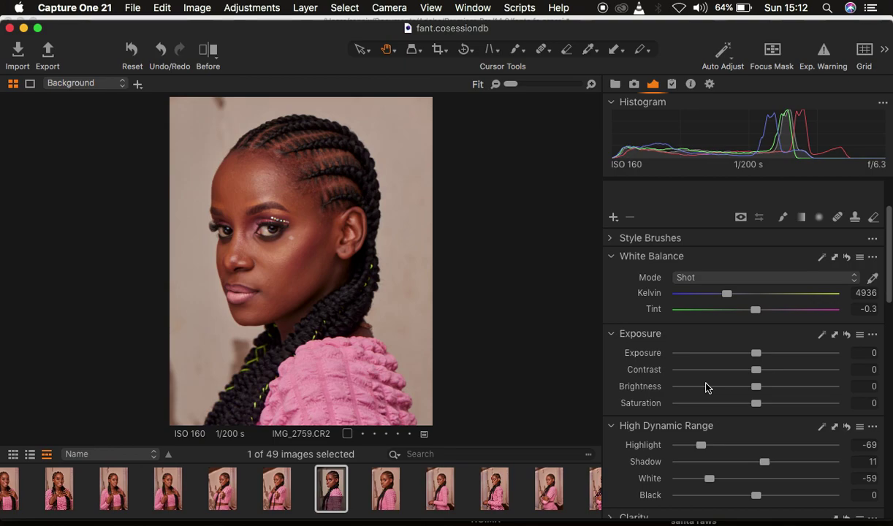
scroll(761, 331, "up", 1)
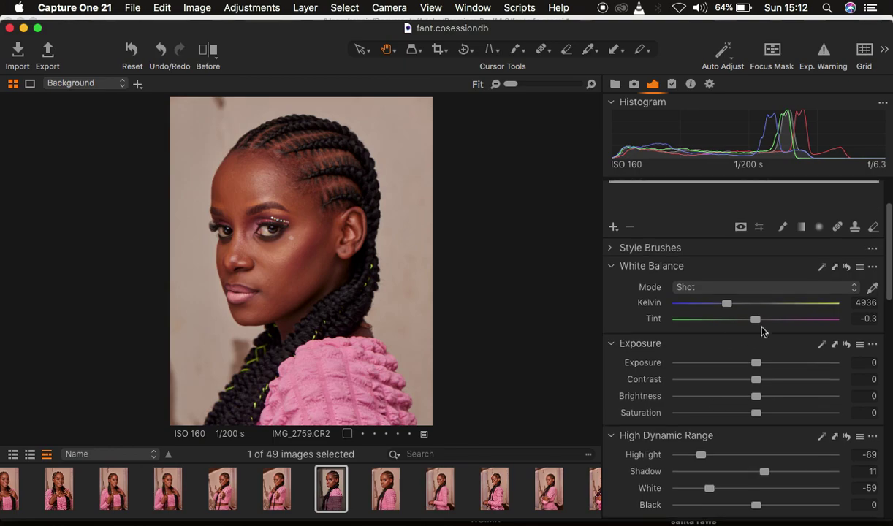
scroll(760, 331, "up", 3)
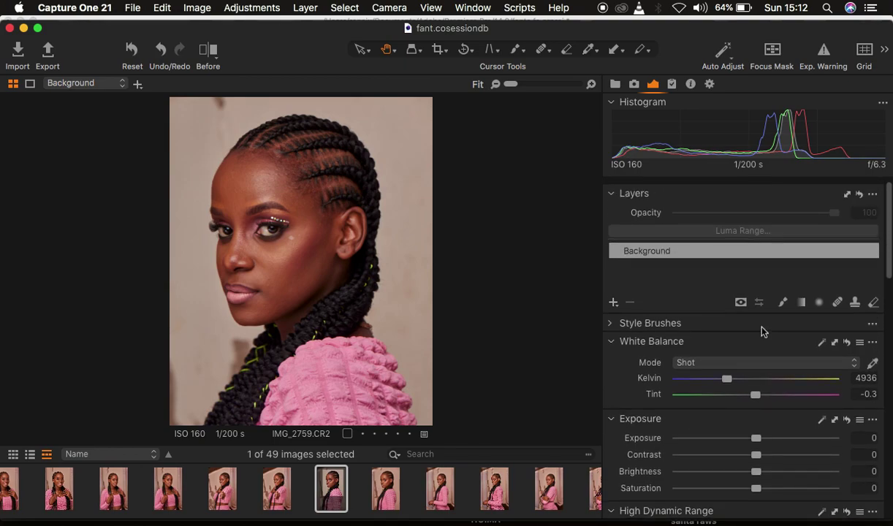
left_click(612, 302)
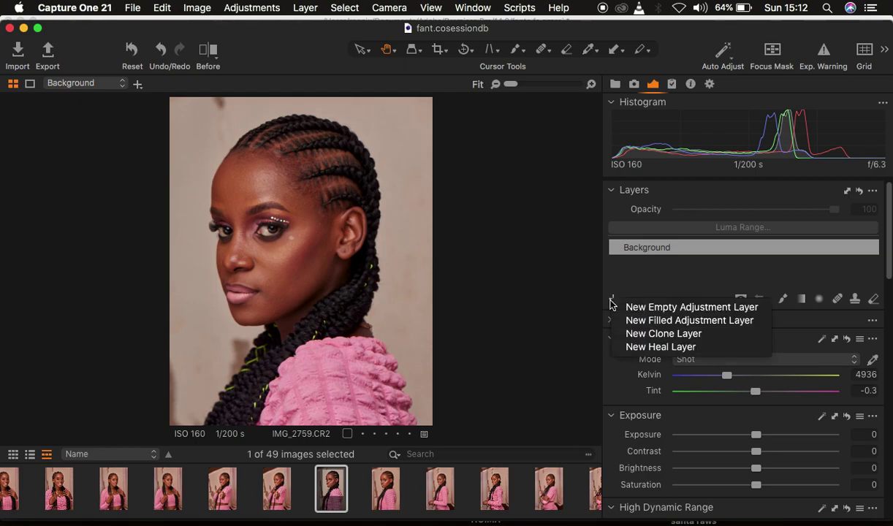
left_click(676, 323)
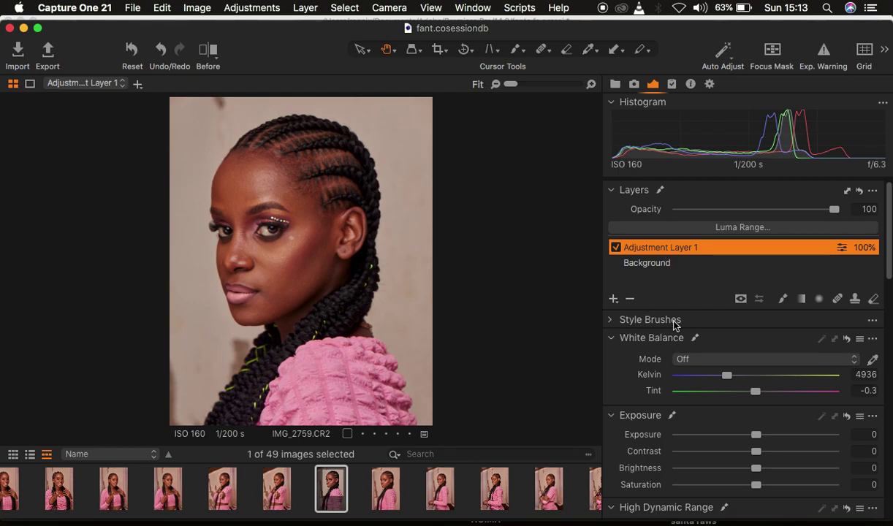
key("m")
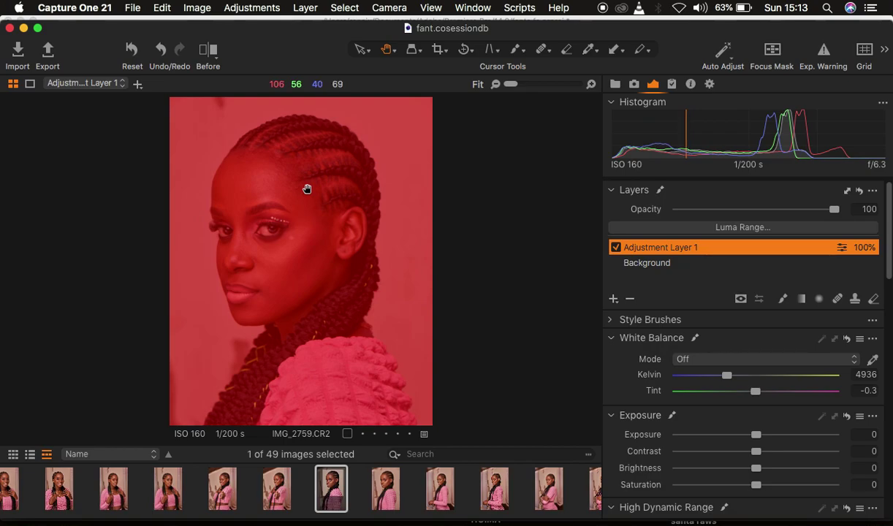
key("m")
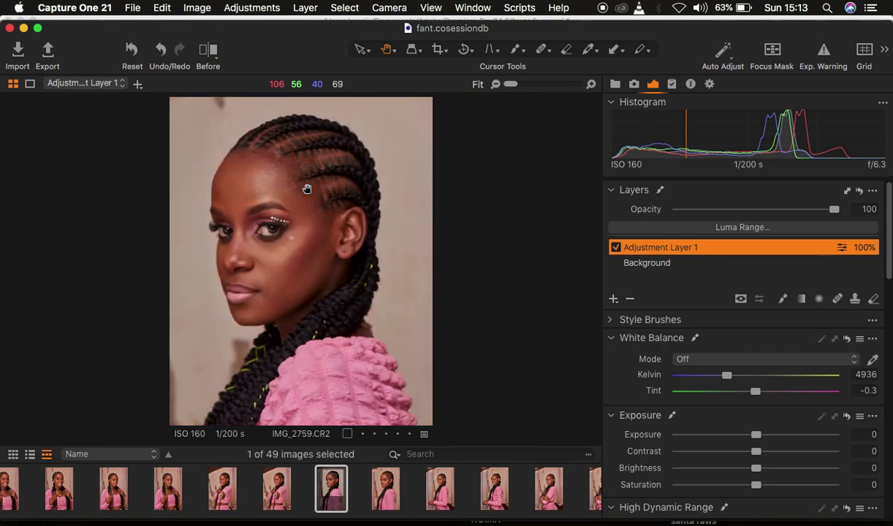
Switch the Color Editor to Skin Tone mode for the filled adjustment layer.
scroll(720, 374, "down", 15)
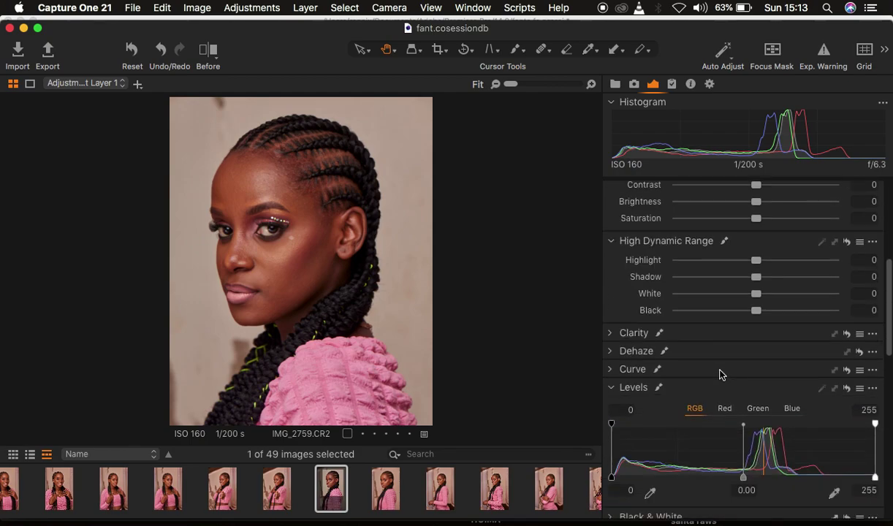
scroll(720, 374, "down", 2)
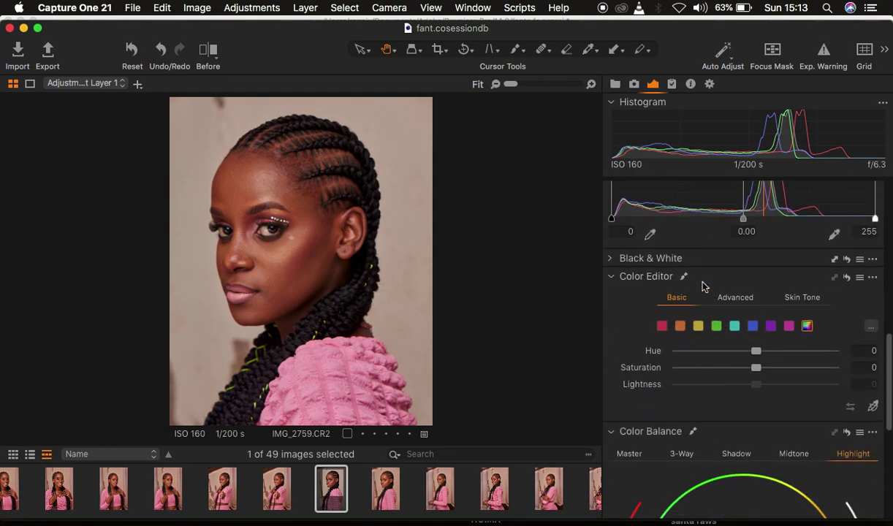
left_click(611, 277)
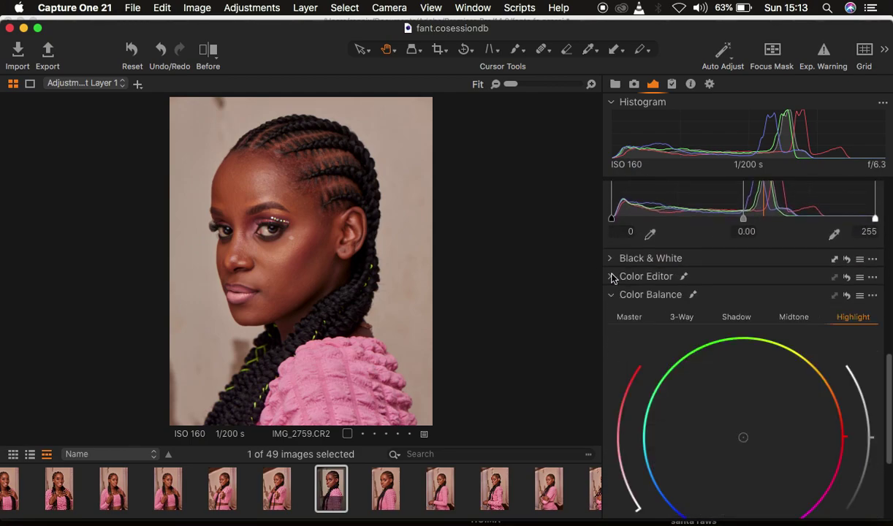
left_click(612, 277)
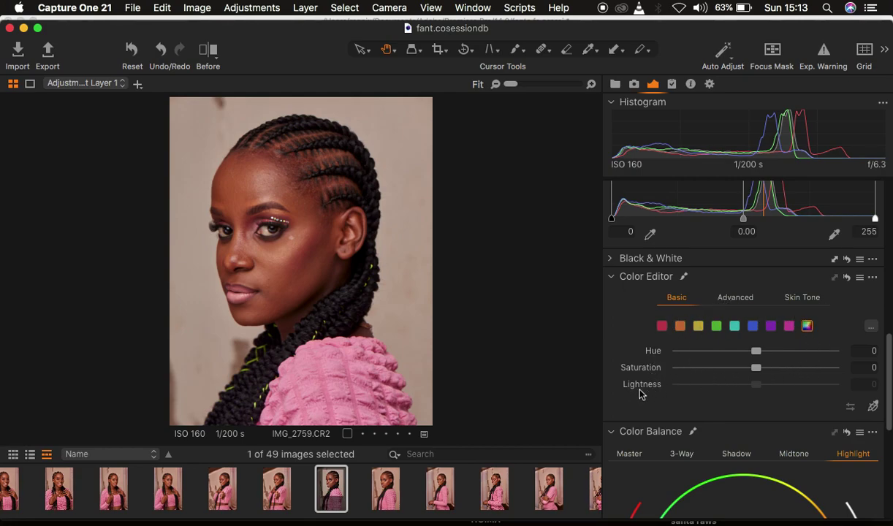
left_click(736, 302)
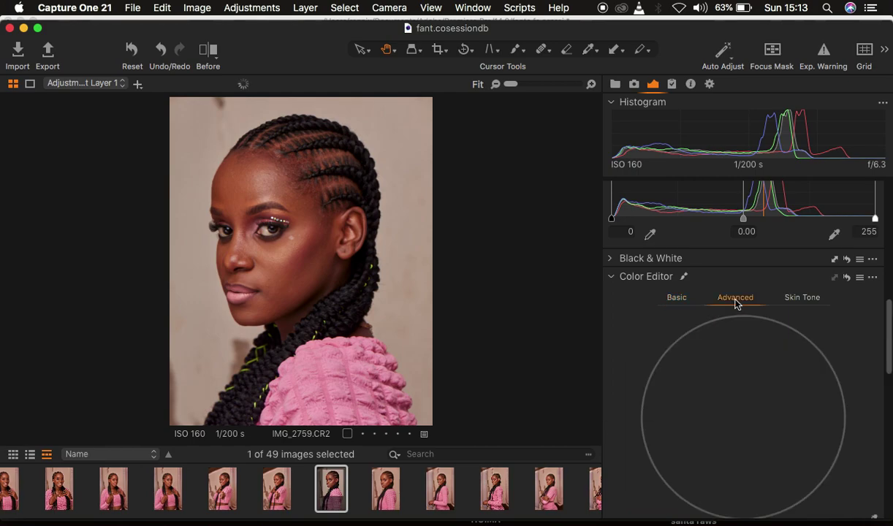
left_click(808, 302)
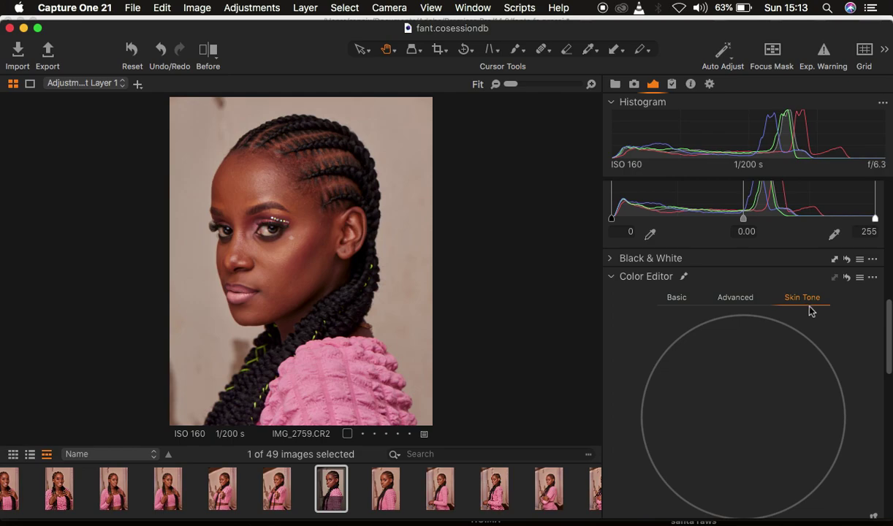
scroll(824, 315, "up", 10)
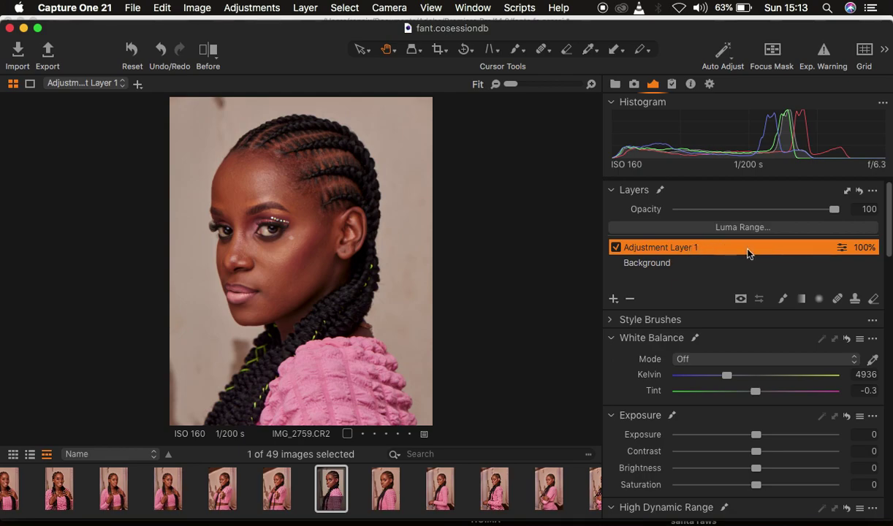
Pick the skin color from the face as the Color Editor's Skin Tone range on Adjustment Layer 1.
scroll(779, 386, "down", 10)
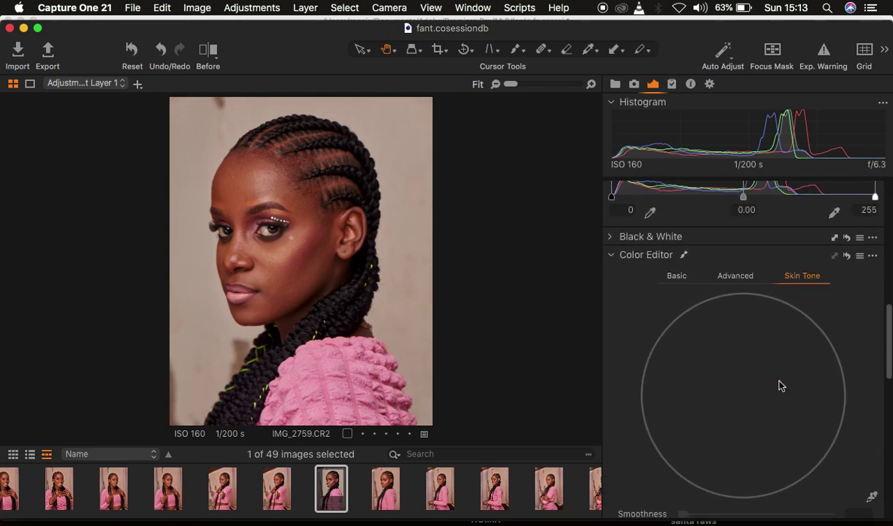
scroll(779, 385, "down", 4)
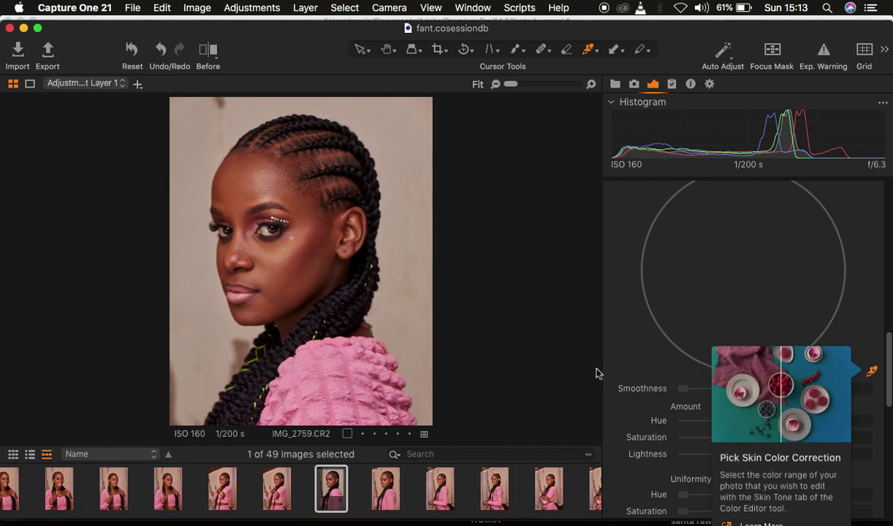
scroll(450, 384, "up", 5)
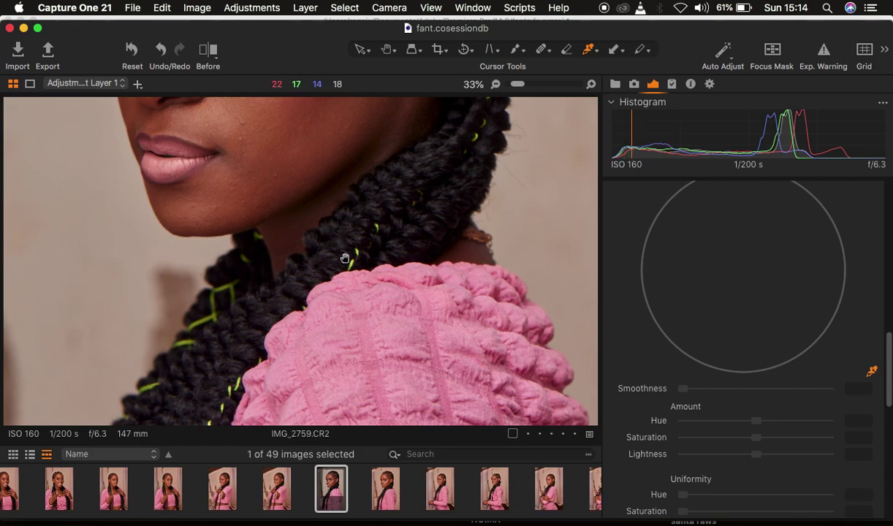
left_click_drag(345, 258, 439, 446)
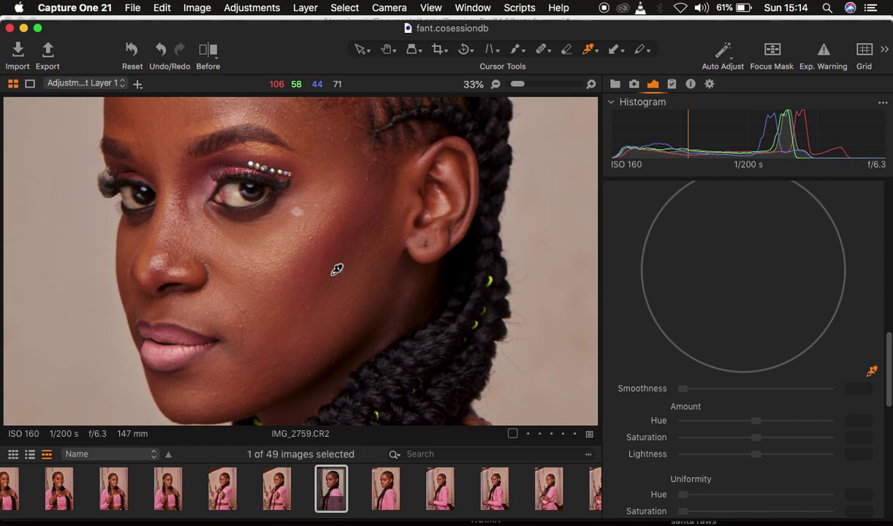
left_click(149, 120)
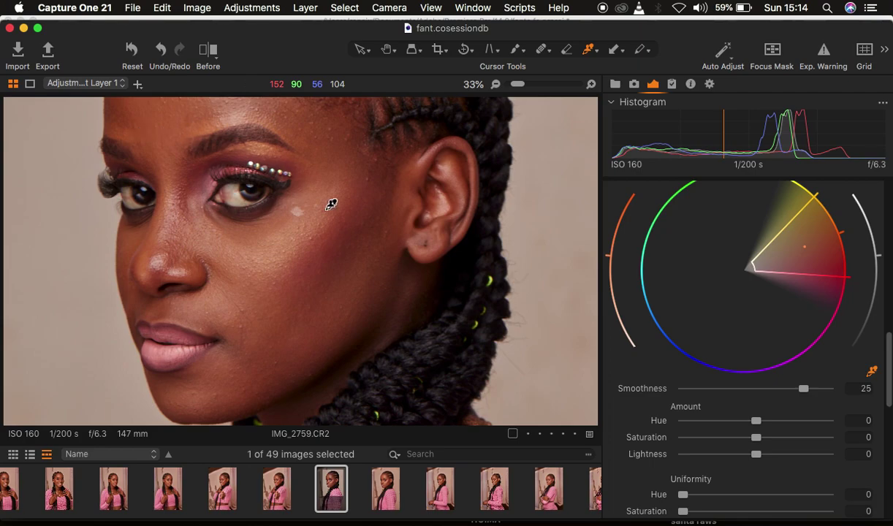
Set the Skin Tone Uniformity Hue to 51.6 and inspect the face up close.
key("super+minus")
key("super+minus")
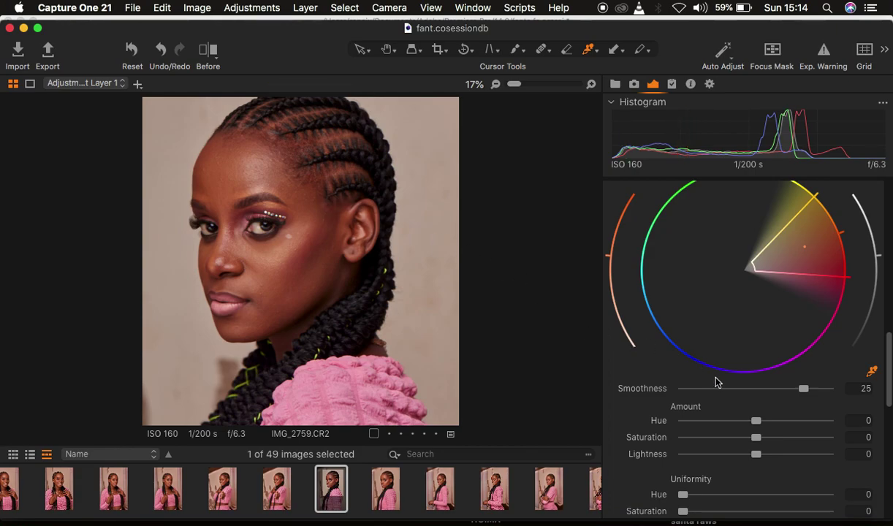
scroll(715, 380, "down", 3)
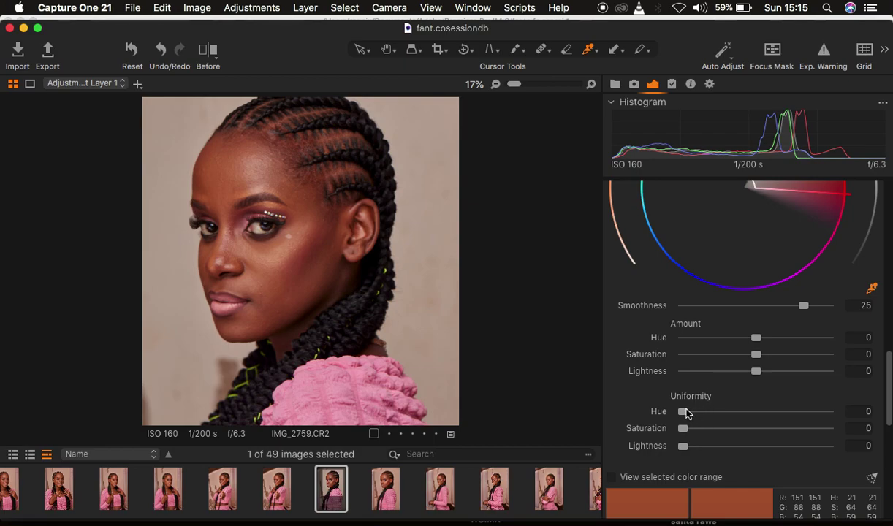
left_click_drag(685, 414, 737, 413)
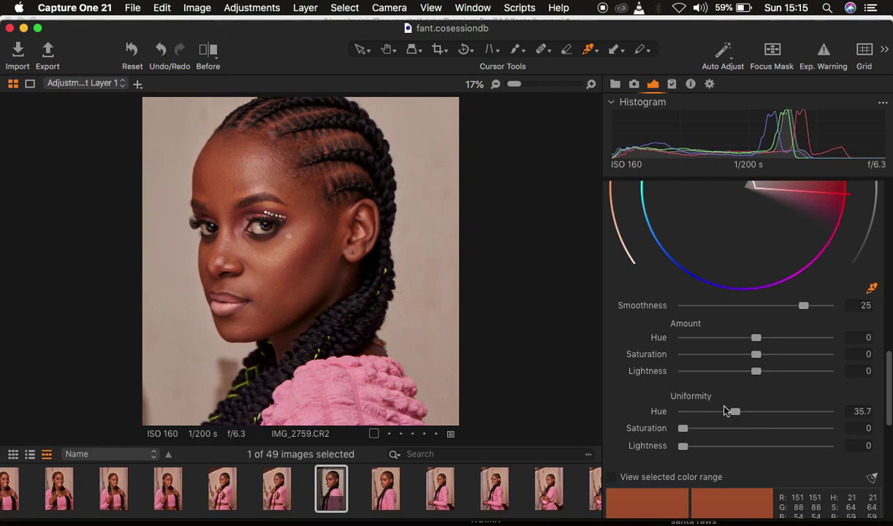
left_click(740, 414)
left_click_drag(740, 415, 763, 416)
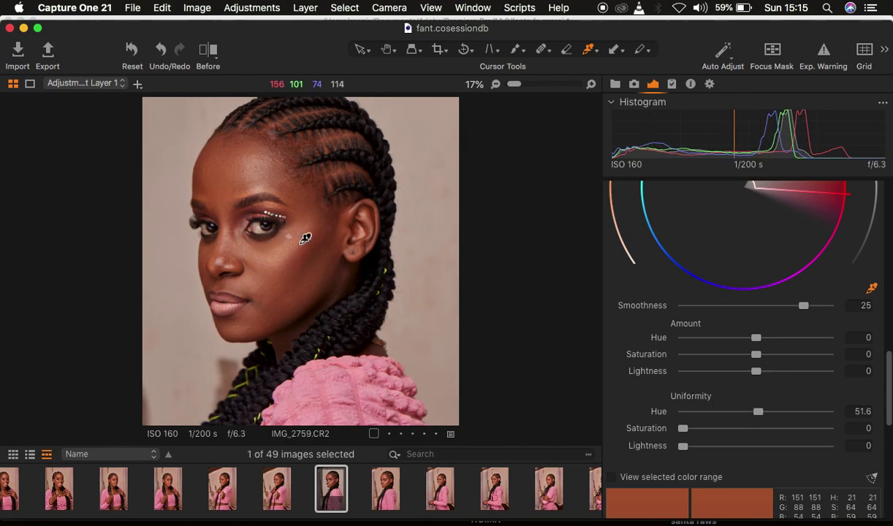
scroll(306, 239, "up", 2)
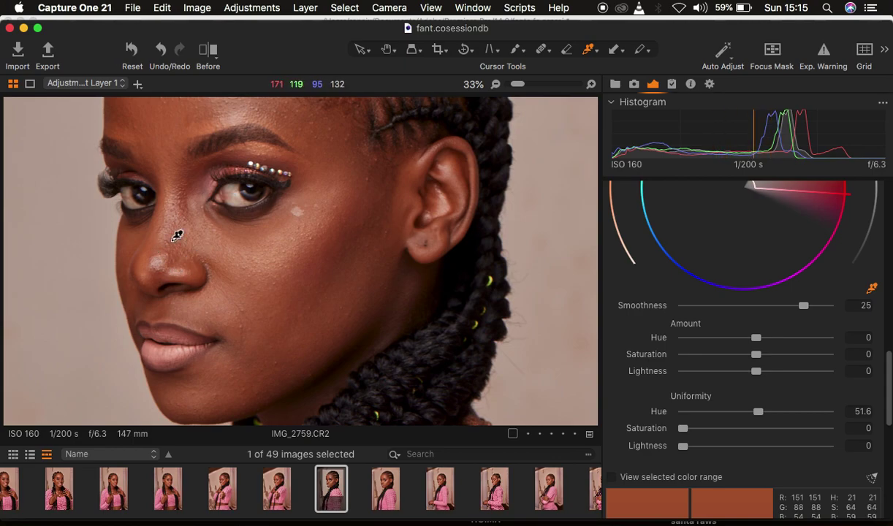
scroll(177, 235, "down", 3)
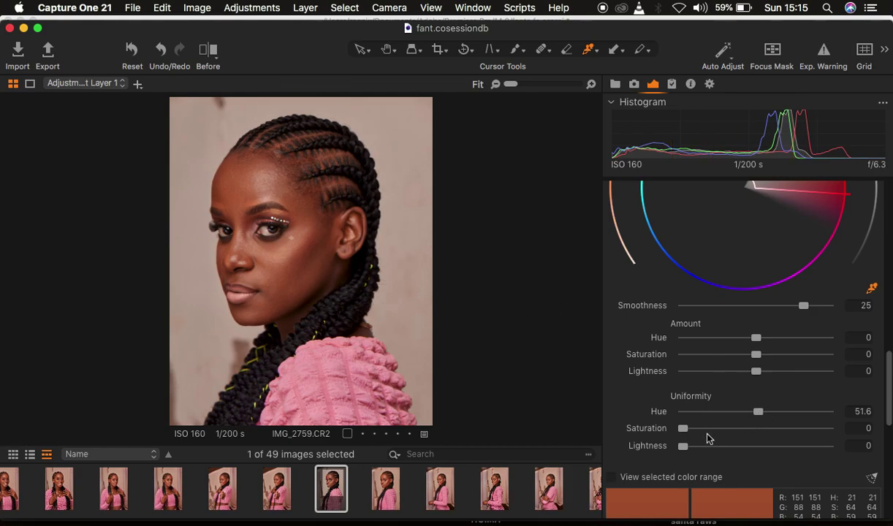
Set the Skin Tone Uniformity Saturation to 56.4 and raise the Uniformity Hue to 62.4.
left_click_drag(688, 431, 743, 431)
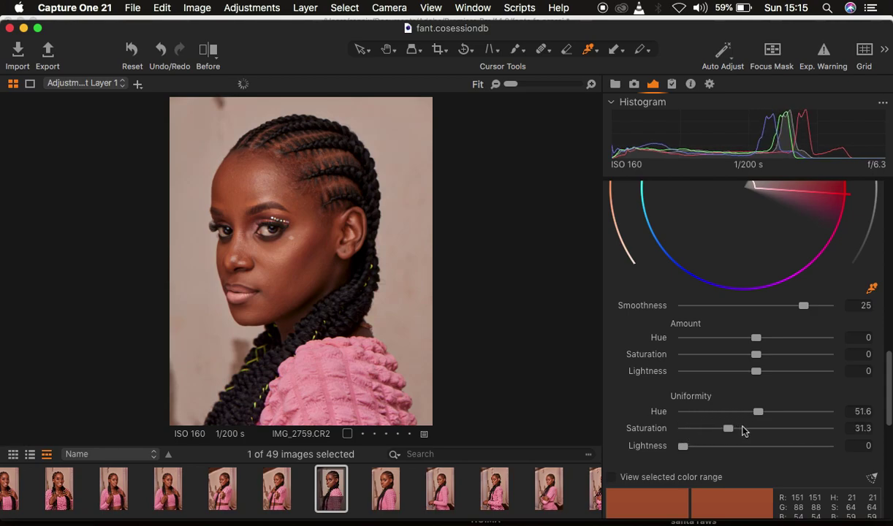
left_click(747, 429)
mouse_move(749, 431)
left_mouse_down()
mouse_move(758, 413)
mouse_move(772, 411)
mouse_move(754, 427)
mouse_move(766, 428)
left_mouse_up()
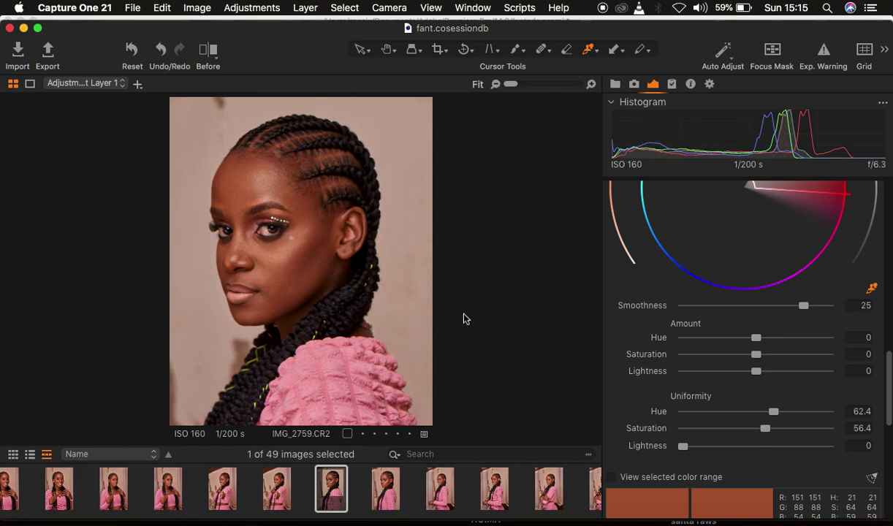
Compare the portrait before and after the edits by sweeping the split view divider across it, in two different zoom levels.
left_click(207, 52)
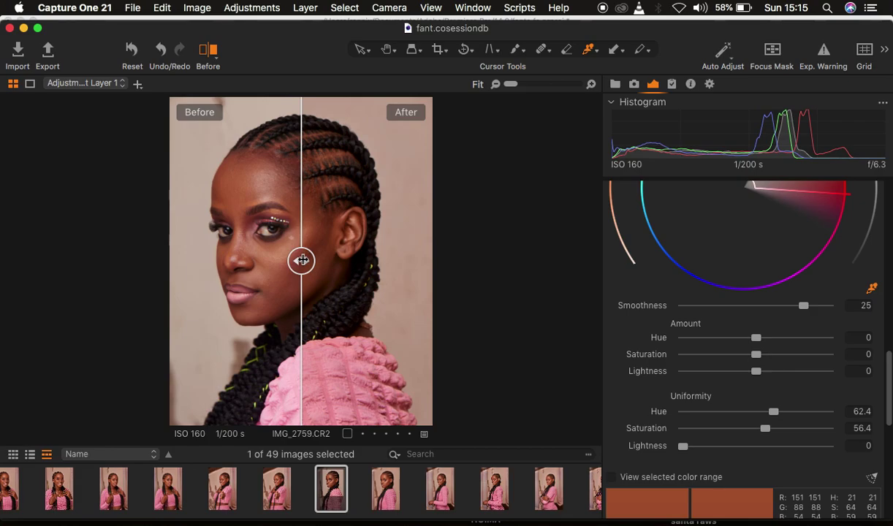
left_click_drag(301, 261, 128, 312)
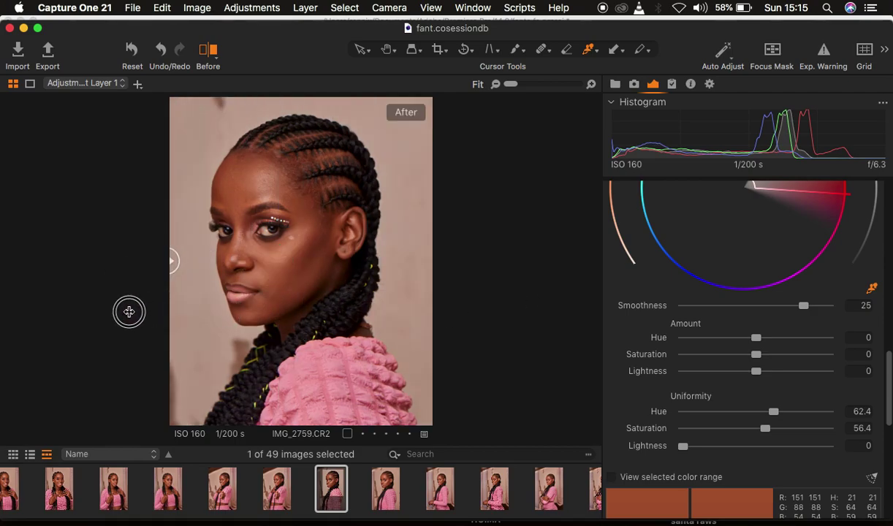
left_click(207, 53)
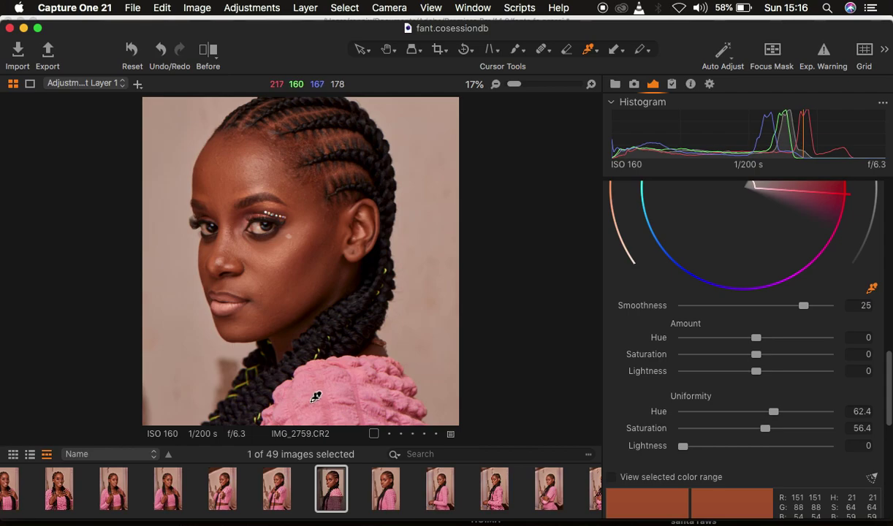
left_click(206, 51)
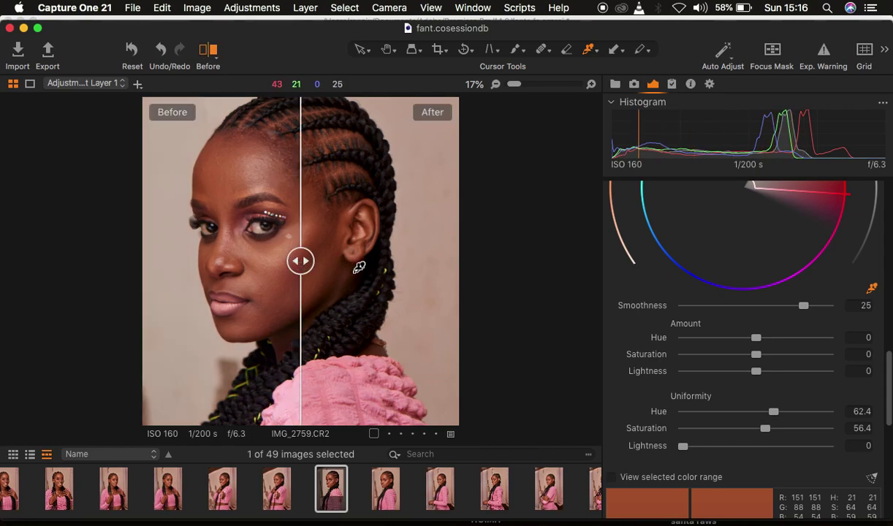
left_click_drag(300, 261, 82, 281)
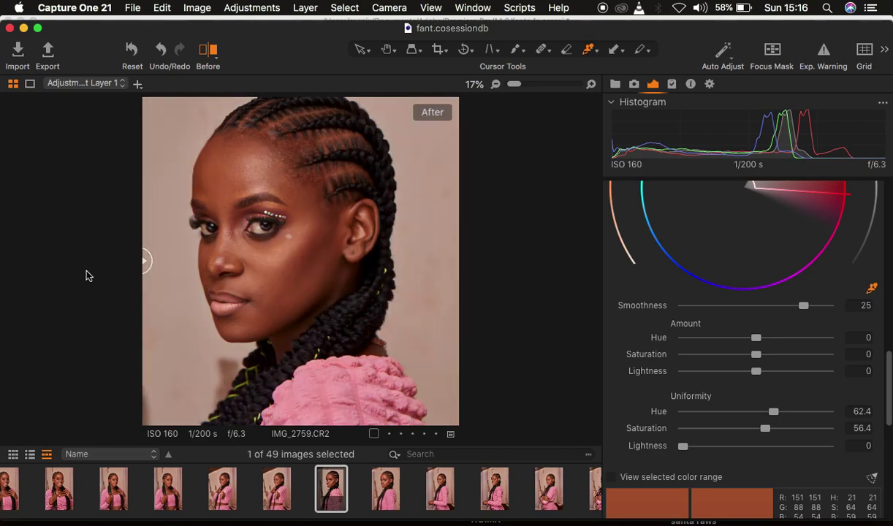
left_click(207, 53)
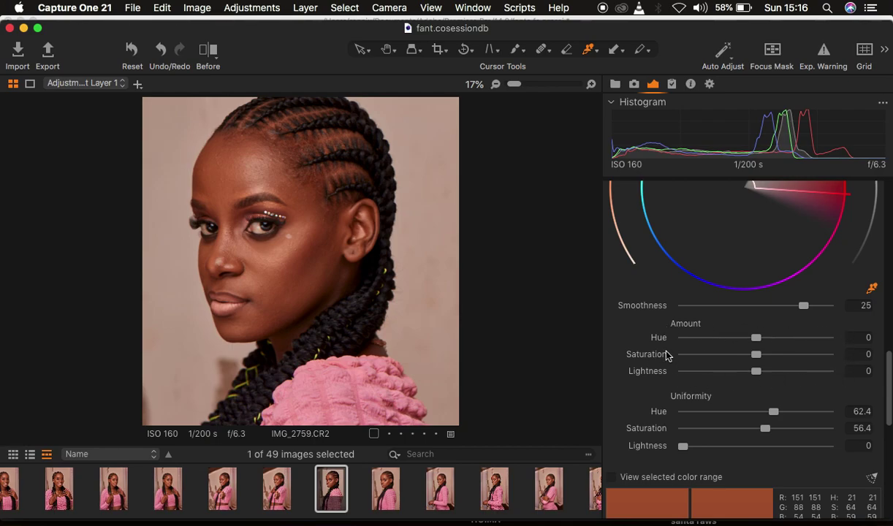
Try Skin Tone Amount Hue values of 4.5 and 1.9 on the picked range, and reset the value to 0.
scroll(773, 337, "up", 5)
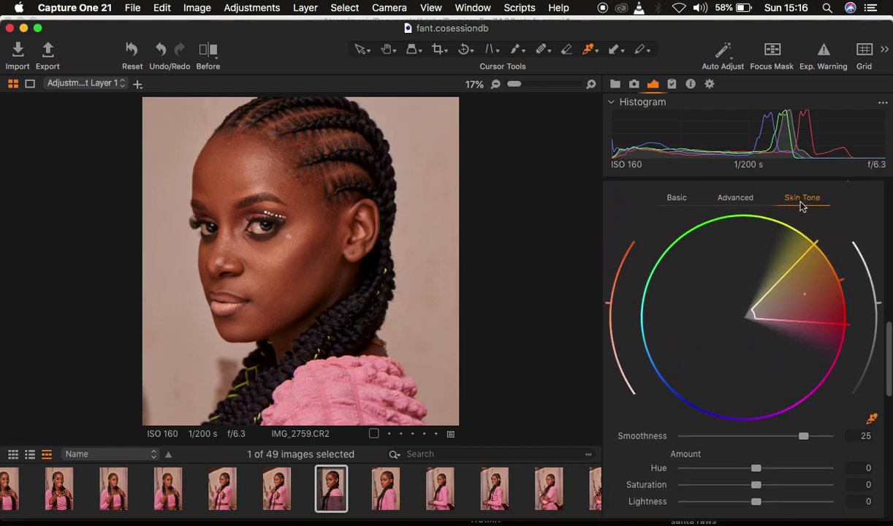
scroll(784, 383, "down", 4)
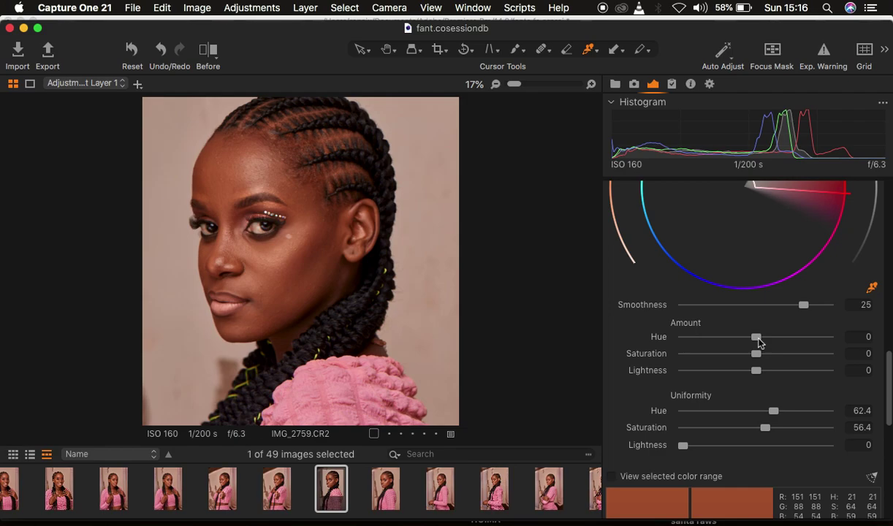
left_click_drag(756, 337, 821, 337)
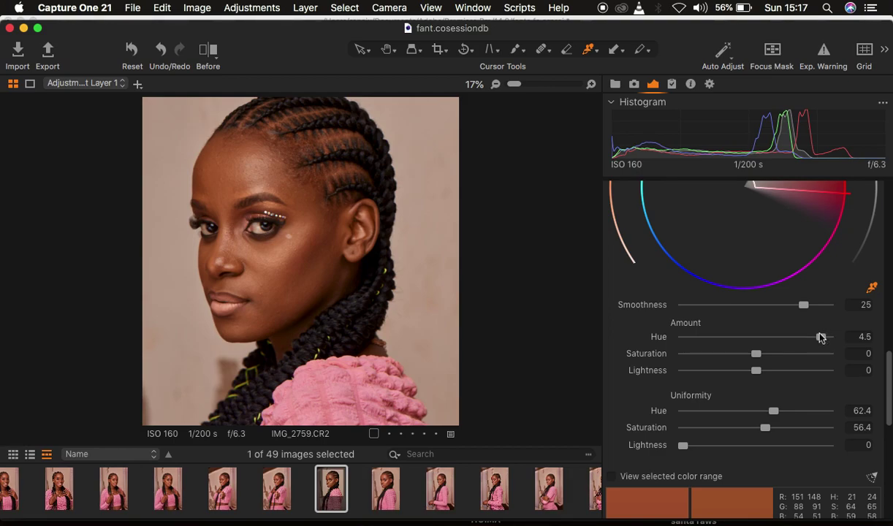
left_click(783, 337)
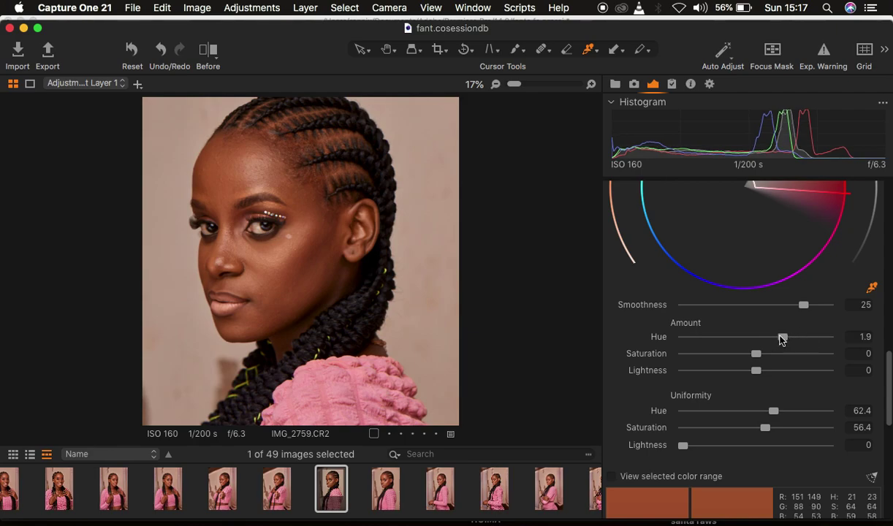
left_click_drag(783, 337, 755, 342)
double_click(755, 342)
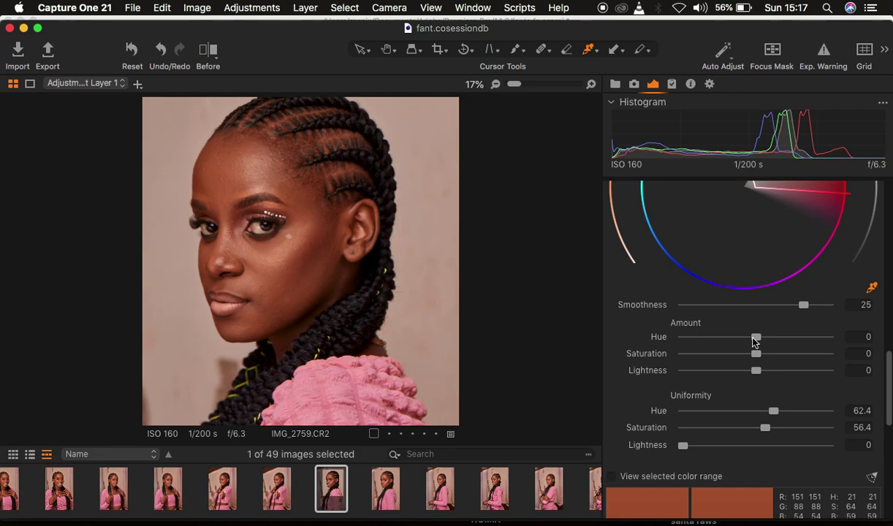
key("super+0")
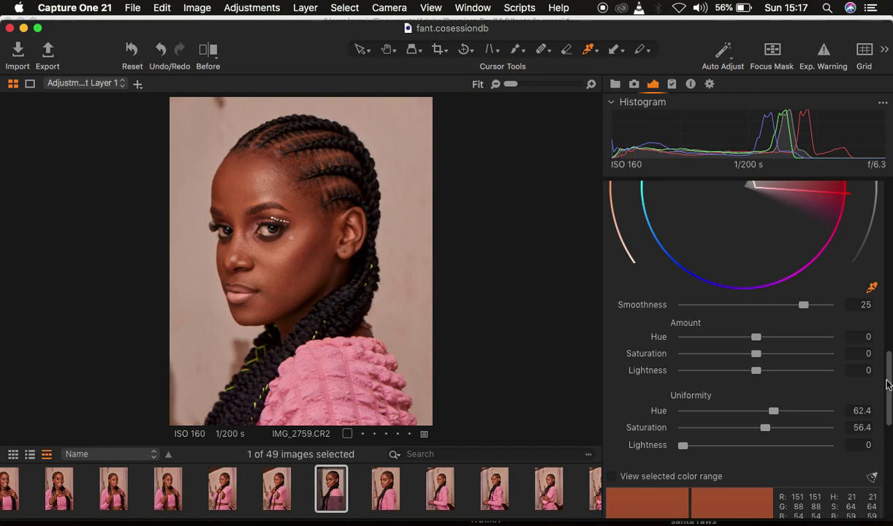
Copy the edited portrait's adjustments.
left_click_drag(886, 376, 882, 201)
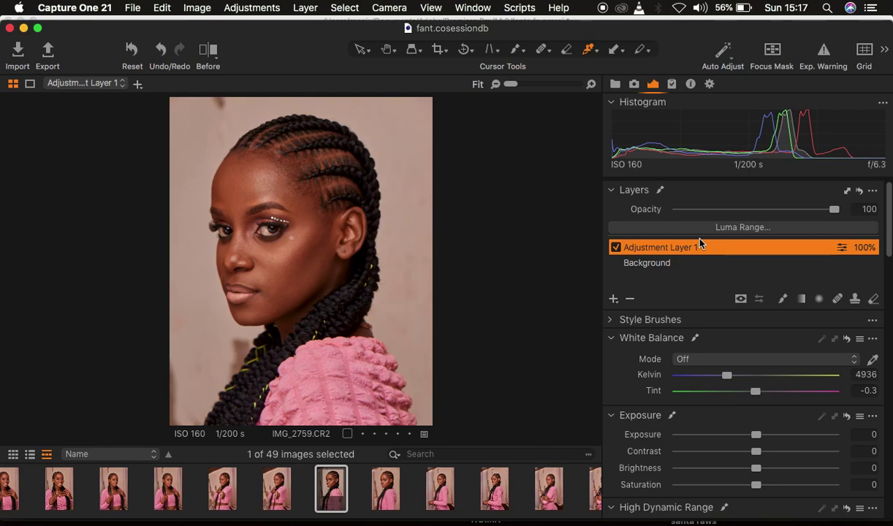
left_click(245, 9)
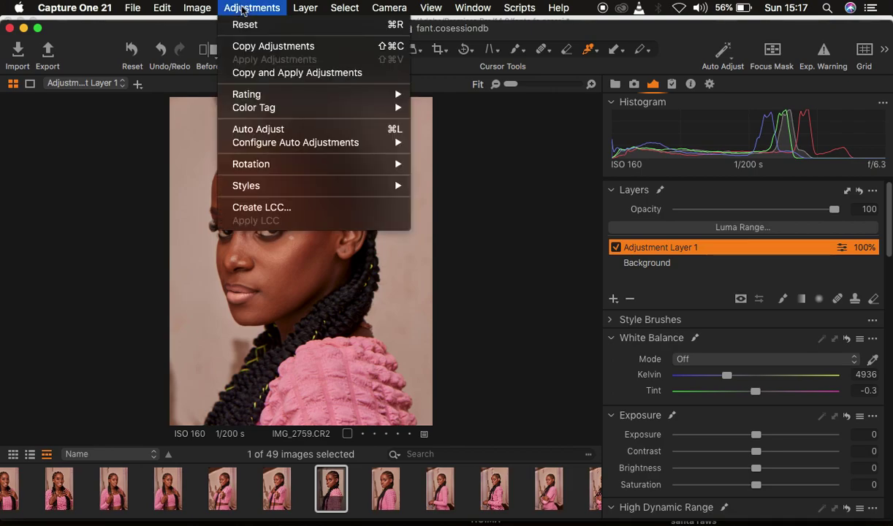
left_click(260, 46)
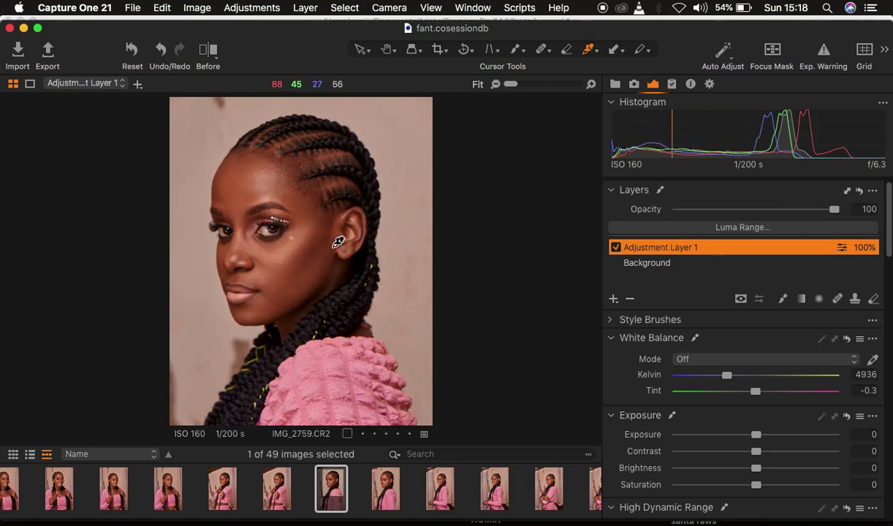
Erase the Adjustment Layer 1 mask along the cheek blush, from near the ear down toward the mouth.
left_click(873, 300)
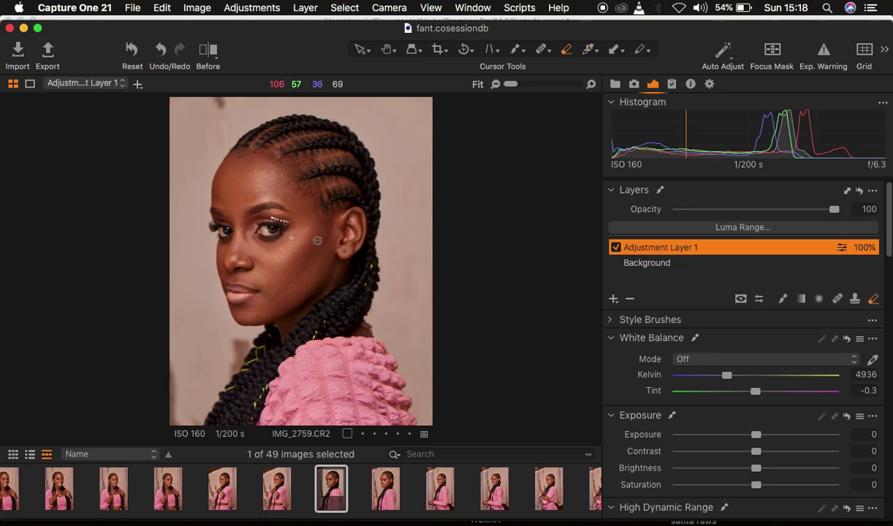
scroll(317, 240, "up", 2)
scroll(317, 241, "up", 1)
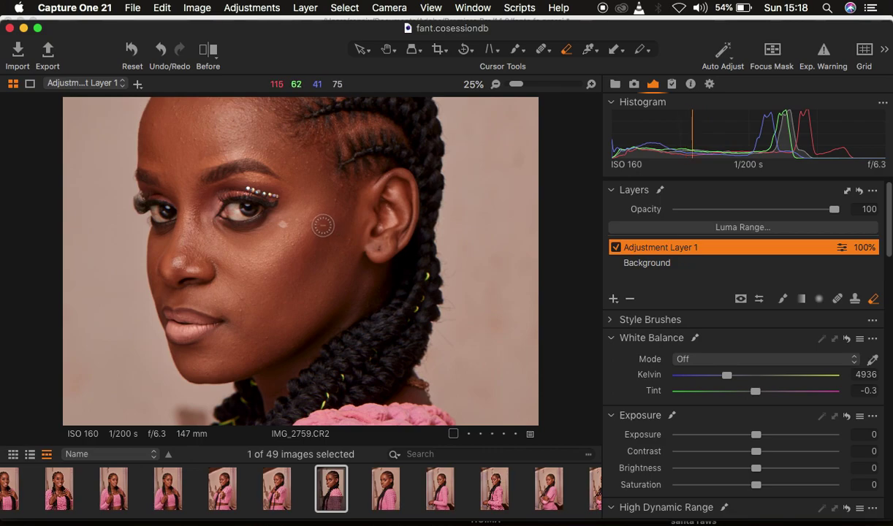
mouse_move(318, 222)
left_mouse_down()
mouse_move(284, 273)
mouse_move(274, 275)
mouse_move(324, 221)
mouse_move(268, 263)
left_mouse_up()
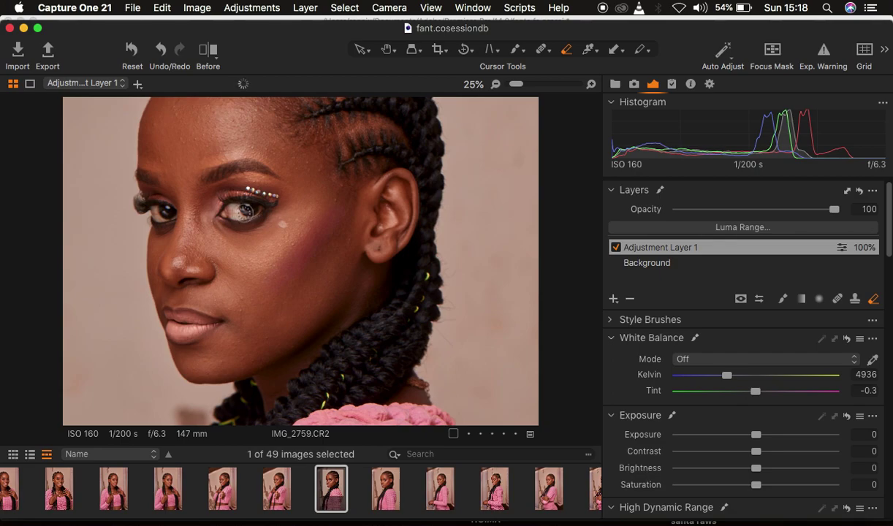
Erase the Adjustment Layer 1 mask over both eyes' makeup and the lips.
mouse_move(235, 194)
left_mouse_down()
mouse_move(275, 200)
mouse_move(248, 190)
mouse_move(224, 203)
mouse_move(244, 215)
mouse_move(267, 194)
mouse_move(240, 187)
mouse_move(216, 199)
mouse_move(237, 220)
mouse_move(266, 195)
mouse_move(149, 192)
mouse_move(167, 202)
mouse_move(163, 219)
mouse_move(152, 192)
left_mouse_up()
mouse_move(217, 187)
left_mouse_down()
mouse_move(266, 192)
mouse_move(263, 207)
mouse_move(241, 215)
mouse_move(216, 194)
left_mouse_up()
mouse_move(171, 319)
left_mouse_down()
mouse_move(197, 321)
mouse_move(178, 316)
mouse_move(180, 325)
mouse_move(195, 322)
mouse_move(174, 315)
mouse_move(172, 326)
mouse_move(189, 334)
mouse_move(211, 322)
mouse_move(177, 313)
mouse_move(206, 323)
mouse_move(196, 333)
mouse_move(175, 328)
mouse_move(175, 316)
mouse_move(173, 327)
mouse_move(206, 322)
mouse_move(182, 312)
left_mouse_up()
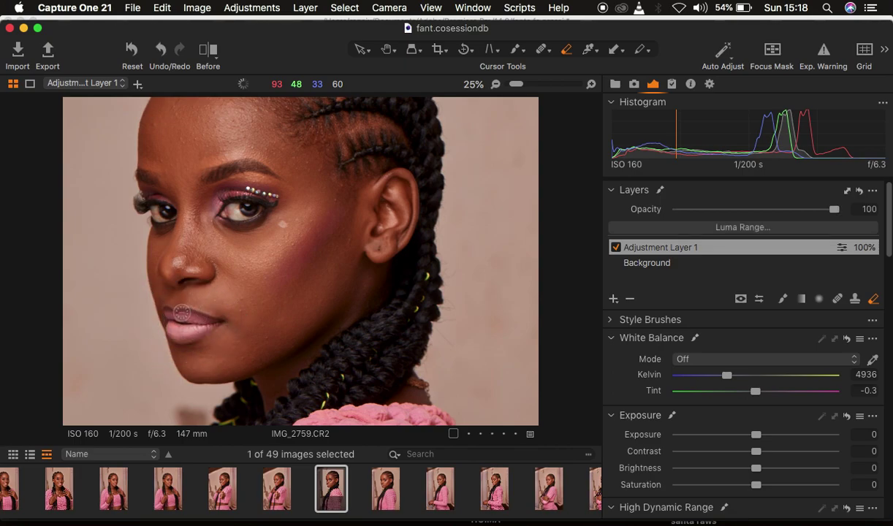
Display the Adjustment Layer 1 mask and erase its remaining coverage over the eyes and lips, adjusting the eraser size as needed.
key("m")
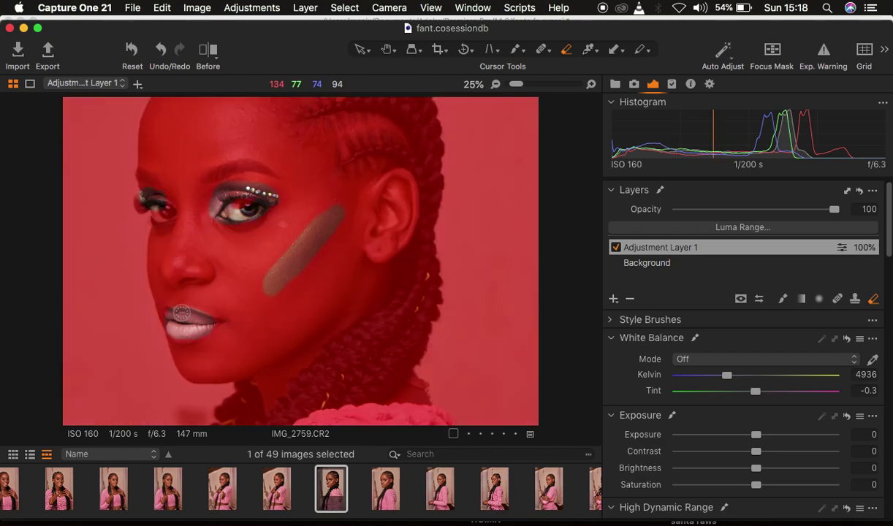
mouse_move(150, 197)
left_mouse_down()
mouse_move(167, 213)
mouse_move(151, 188)
left_mouse_up()
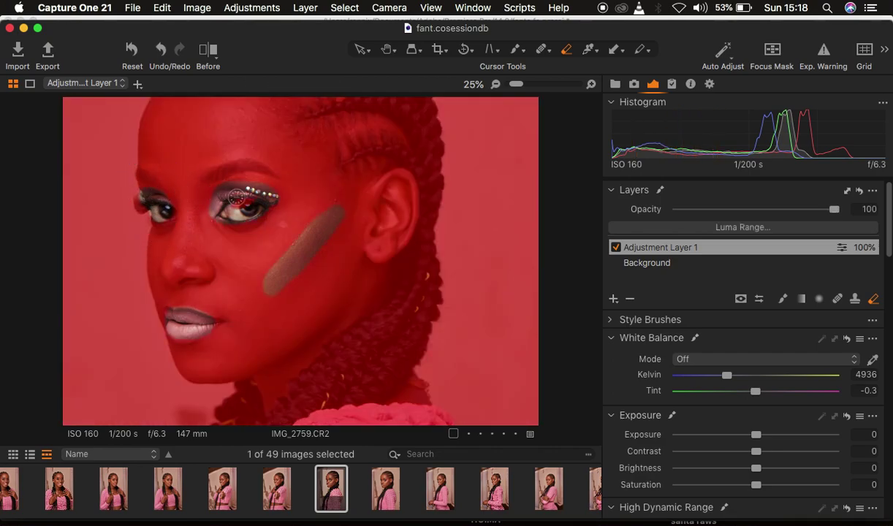
key("]")
mouse_move(238, 198)
left_mouse_down()
mouse_move(248, 200)
mouse_move(228, 199)
left_mouse_up()
key("[")
mouse_move(174, 300)
left_mouse_down()
mouse_move(163, 302)
mouse_move(201, 322)
left_mouse_up()
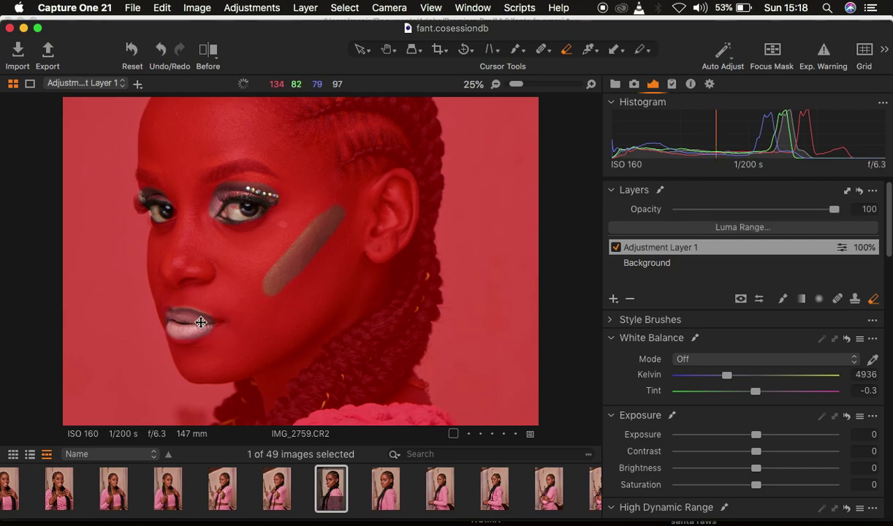
Hide the mask overlay and clear the whole mask of Adjustment Layer 1.
key("super+0")
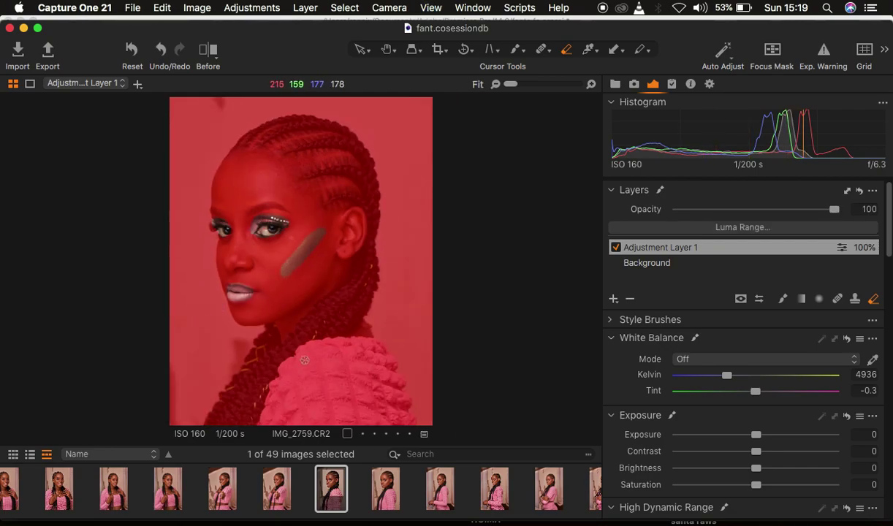
key("]")
key("]")
key("]")
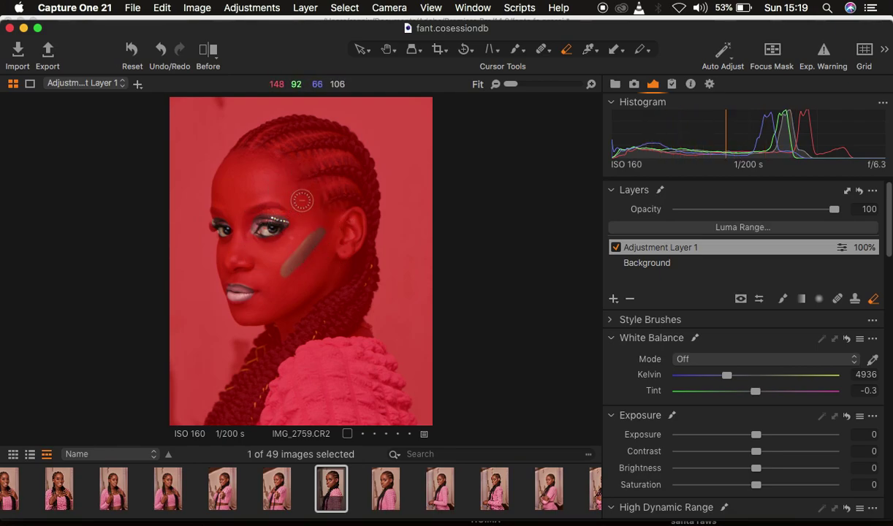
key("m")
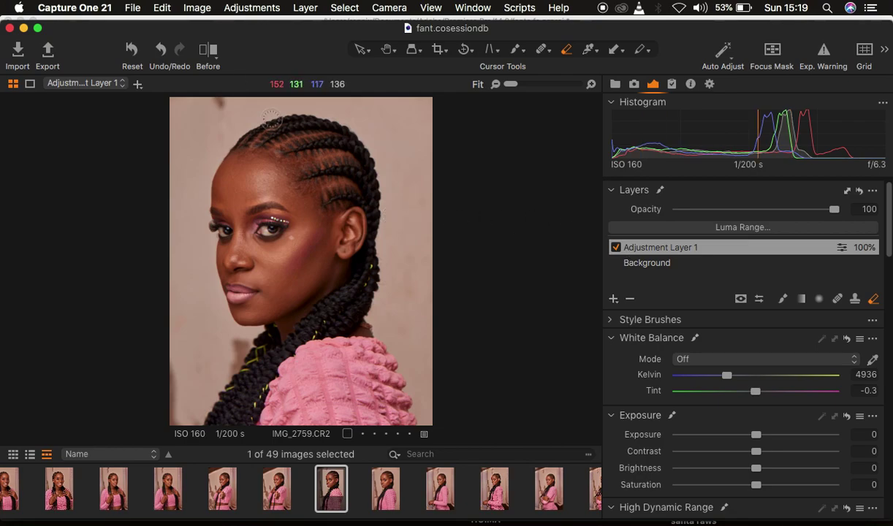
right_click(747, 250)
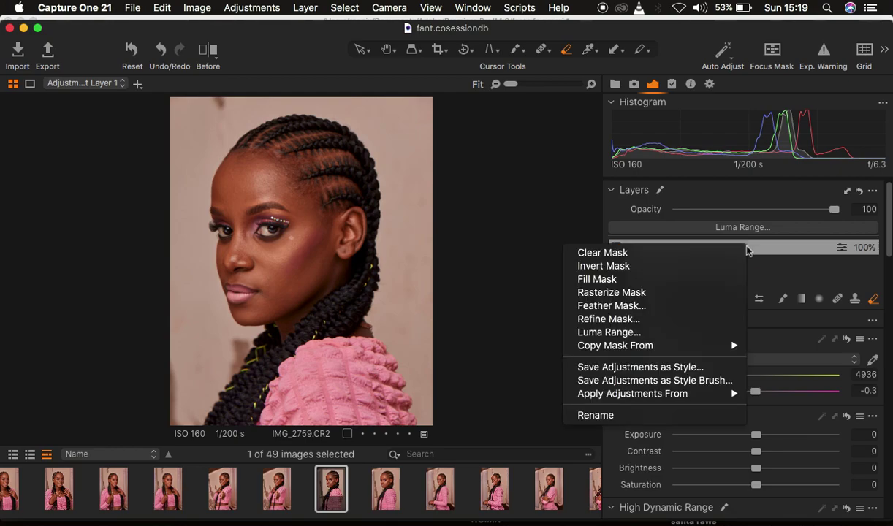
left_click(648, 253)
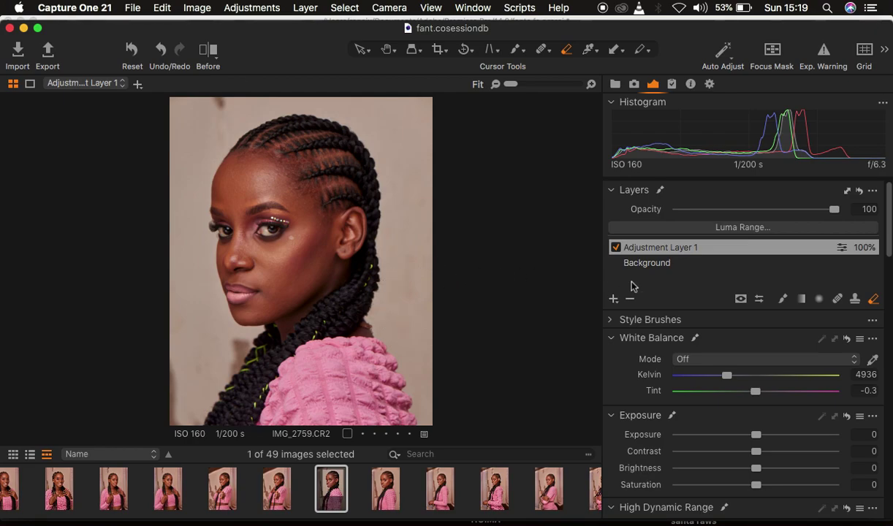
Brush a new Adjustment Layer 1 mask over the face's skin with an enlarged brush.
left_click(783, 299)
key("bracketright")
key("bracketright")
key("bracketright")
key("bracketright")
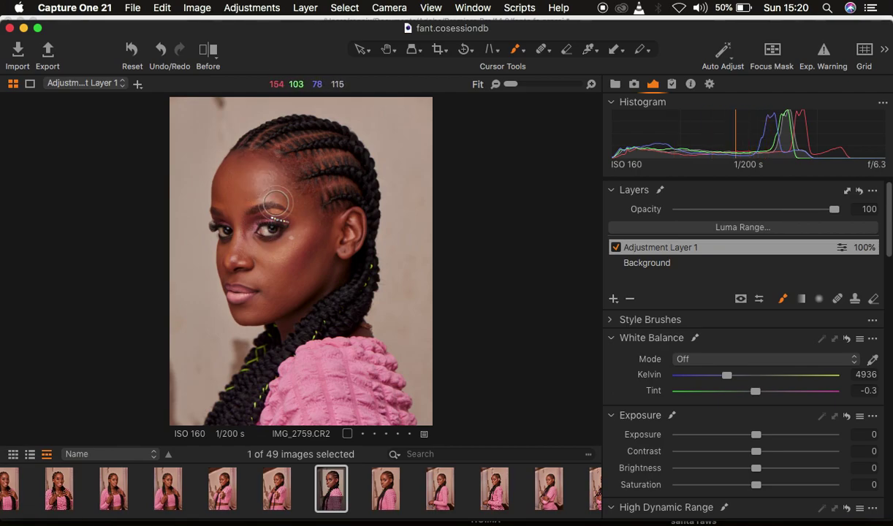
mouse_move(326, 221)
left_mouse_down()
mouse_move(317, 253)
mouse_move(330, 239)
mouse_move(292, 282)
mouse_move(271, 293)
mouse_move(251, 261)
mouse_move(243, 277)
mouse_move(229, 228)
mouse_move(229, 211)
mouse_move(241, 214)
mouse_move(238, 169)
mouse_move(249, 221)
mouse_move(264, 176)
mouse_move(257, 152)
mouse_move(285, 238)
mouse_move(325, 182)
mouse_move(323, 159)
mouse_move(301, 187)
mouse_move(331, 278)
mouse_move(286, 310)
mouse_move(246, 313)
mouse_move(259, 295)
mouse_move(231, 258)
mouse_move(253, 283)
mouse_move(271, 218)
mouse_move(273, 287)
mouse_move(295, 299)
mouse_move(277, 307)
mouse_move(285, 324)
mouse_move(332, 267)
mouse_move(349, 223)
mouse_move(347, 196)
mouse_move(318, 143)
mouse_move(278, 155)
mouse_move(226, 208)
mouse_move(231, 280)
mouse_move(248, 303)
mouse_move(256, 309)
mouse_move(317, 259)
mouse_move(335, 197)
mouse_move(348, 204)
mouse_move(342, 256)
mouse_move(273, 248)
mouse_move(242, 226)
mouse_move(229, 179)
mouse_move(256, 146)
mouse_move(292, 137)
mouse_move(333, 155)
mouse_move(353, 183)
mouse_move(340, 231)
mouse_move(313, 205)
left_mouse_up()
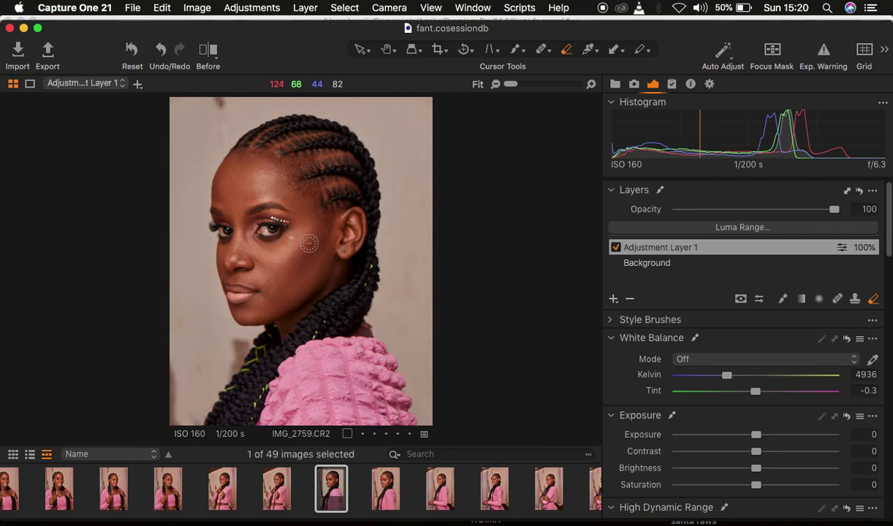
Erase the brushed mask from the cheek blush, the eye makeup and the lips.
left_click_drag(301, 254, 291, 259)
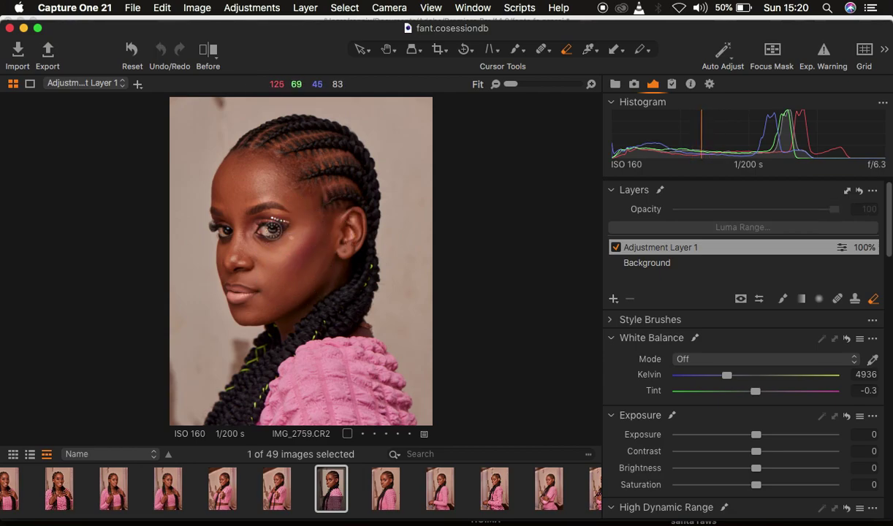
mouse_move(252, 223)
left_mouse_down()
mouse_move(278, 218)
mouse_move(242, 221)
left_mouse_up()
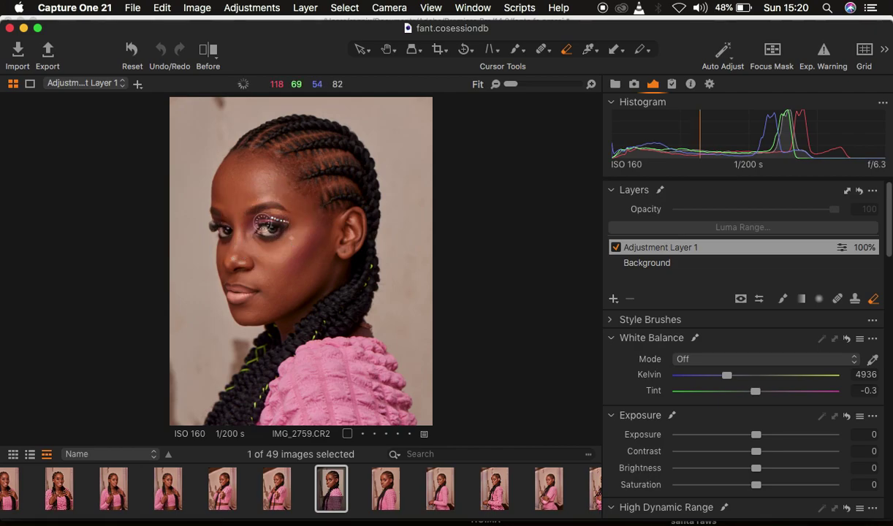
mouse_move(230, 290)
left_mouse_down()
mouse_move(249, 296)
mouse_move(236, 292)
left_mouse_up()
mouse_move(300, 249)
left_mouse_down()
mouse_move(285, 270)
mouse_move(300, 216)
left_mouse_up()
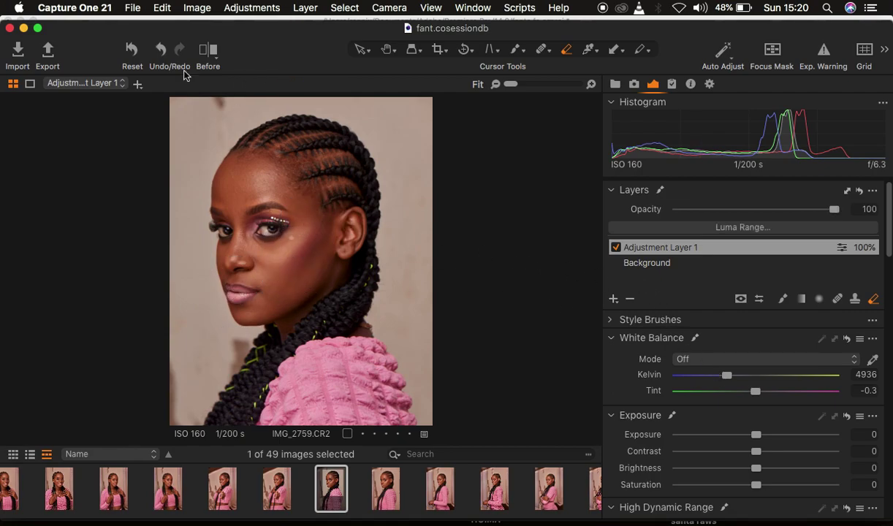
Compare the portrait before and after the edit by sweeping the split divider across the whole image.
left_click(207, 50)
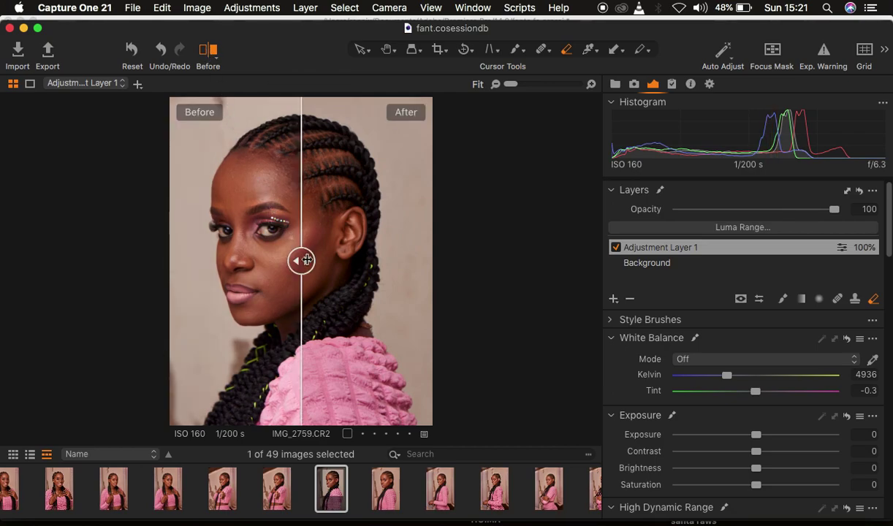
left_click_drag(302, 261, 432, 264)
left_click_drag(376, 273, 103, 274)
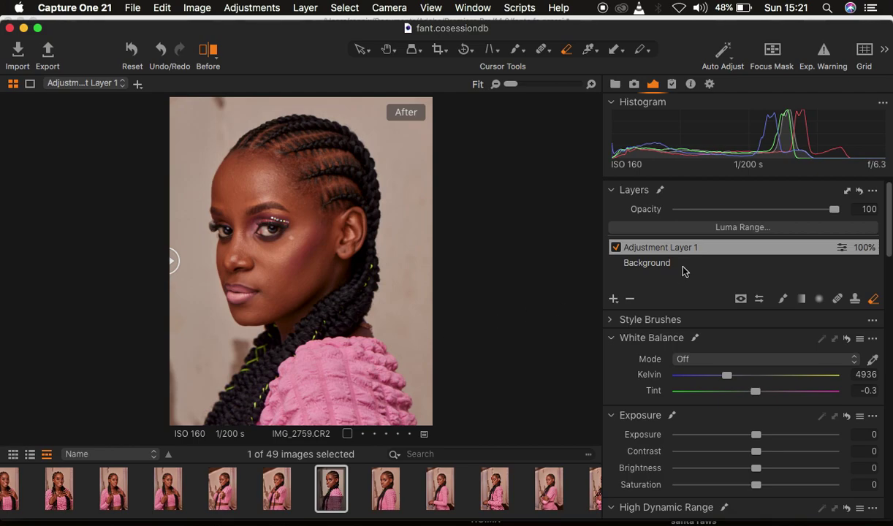
Vary the opacity of Adjustment Layer 1 to judge its effect, and return it to 100.
left_click(838, 209)
left_click_drag(818, 213, 861, 209)
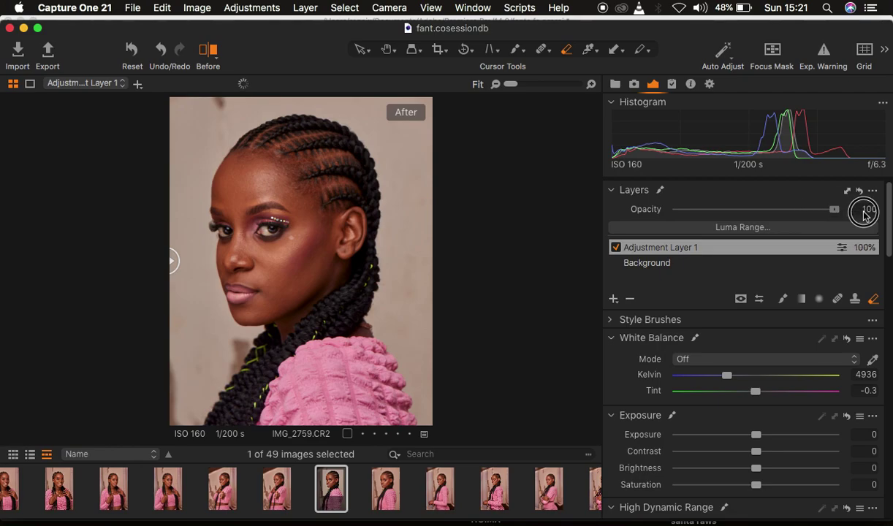